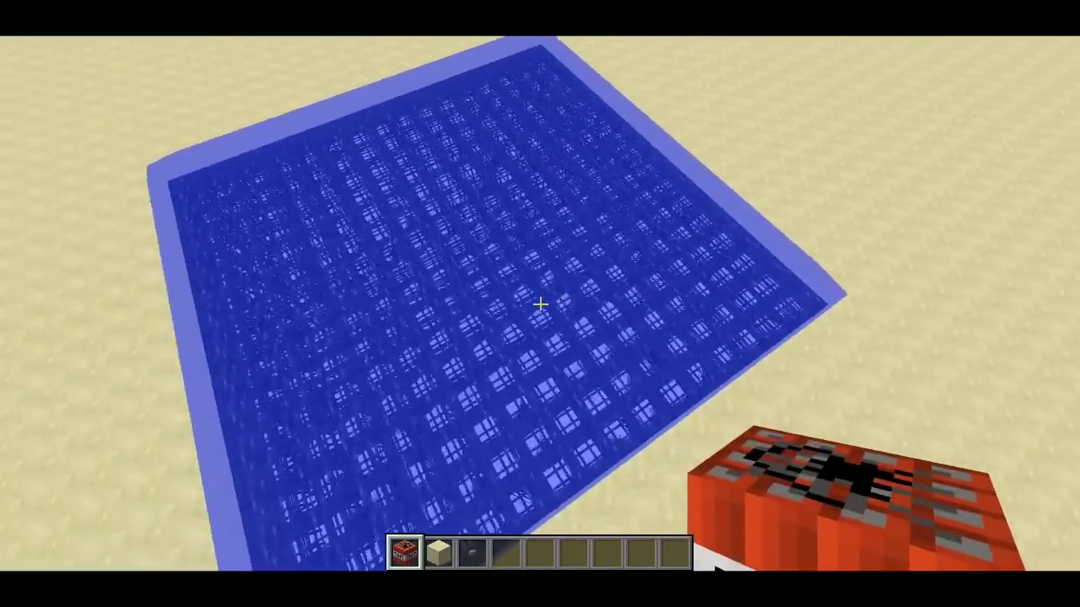
Step: Complete the ring of four iron blocks around a central TNT block and prime the TNT with a stone button
key(w)
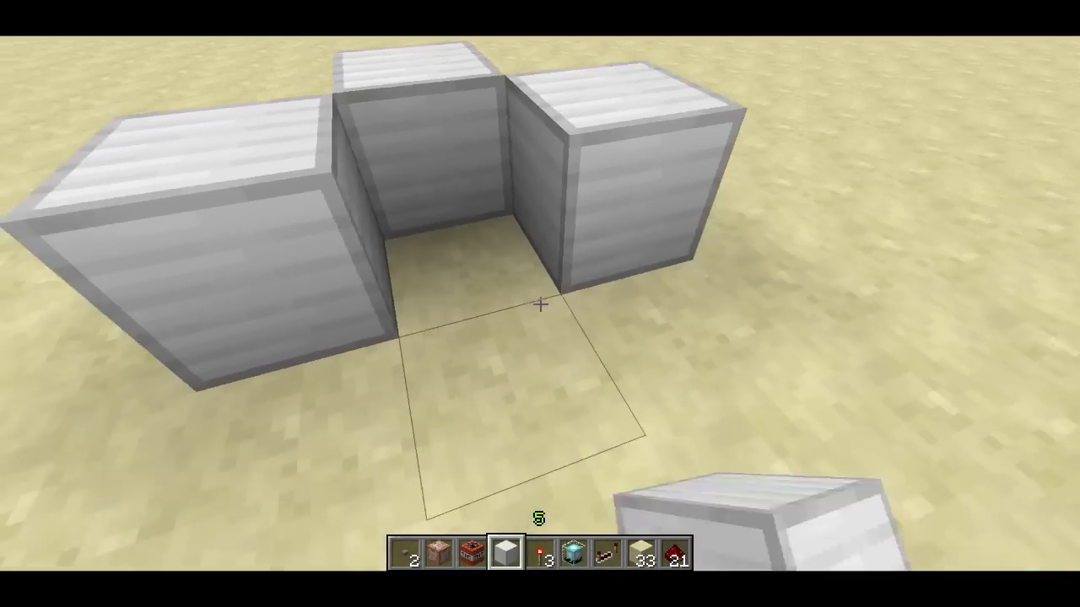
right_click(540, 304)
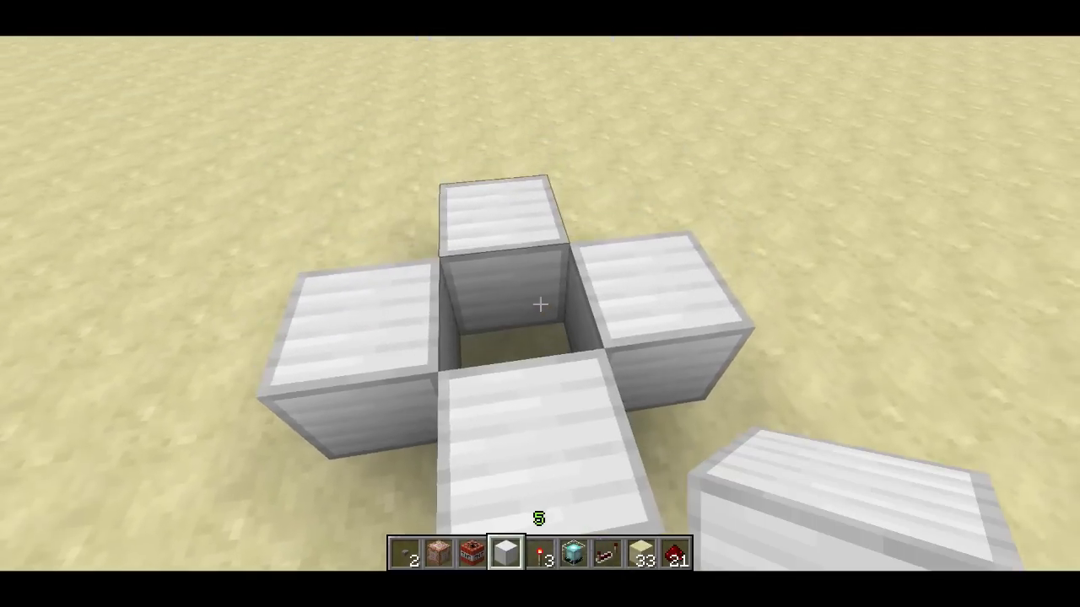
scroll(540, 304, up, 1)
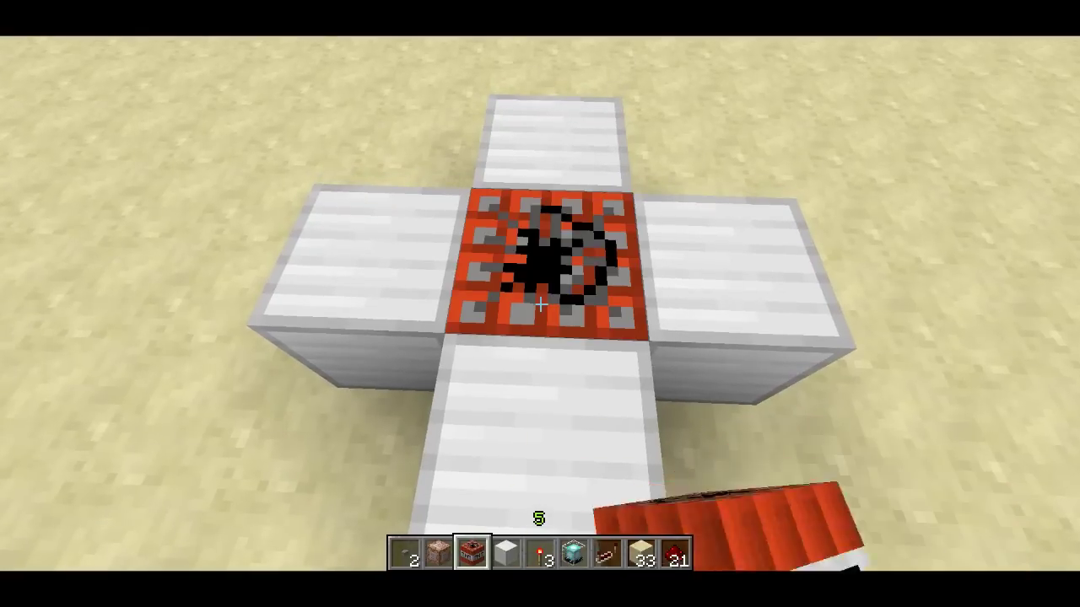
scroll(540, 304, up, 2)
right_click(540, 303)
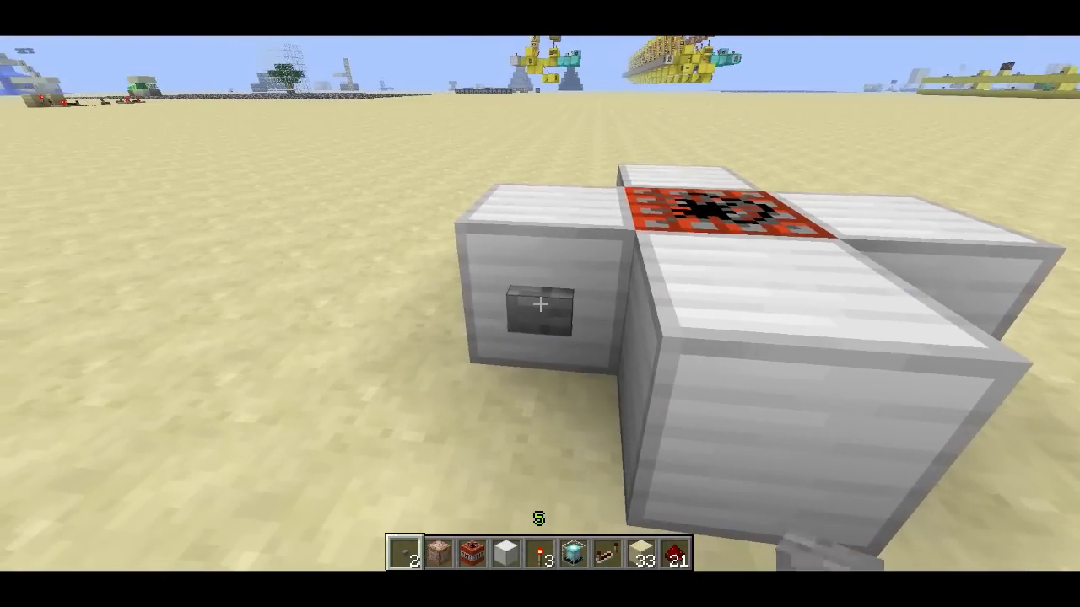
right_click(540, 304)
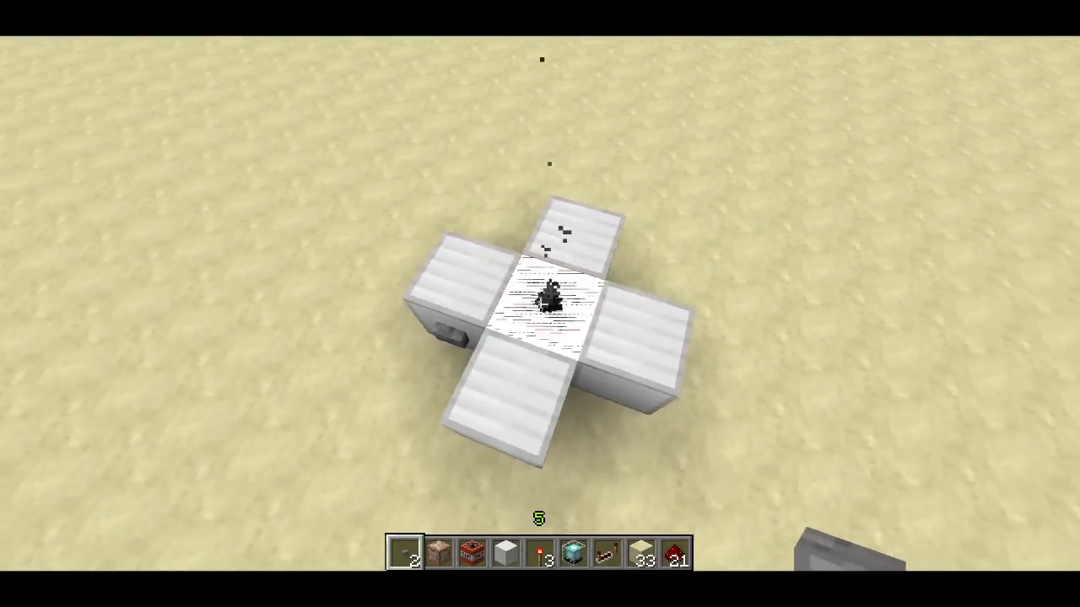
key(Escape)
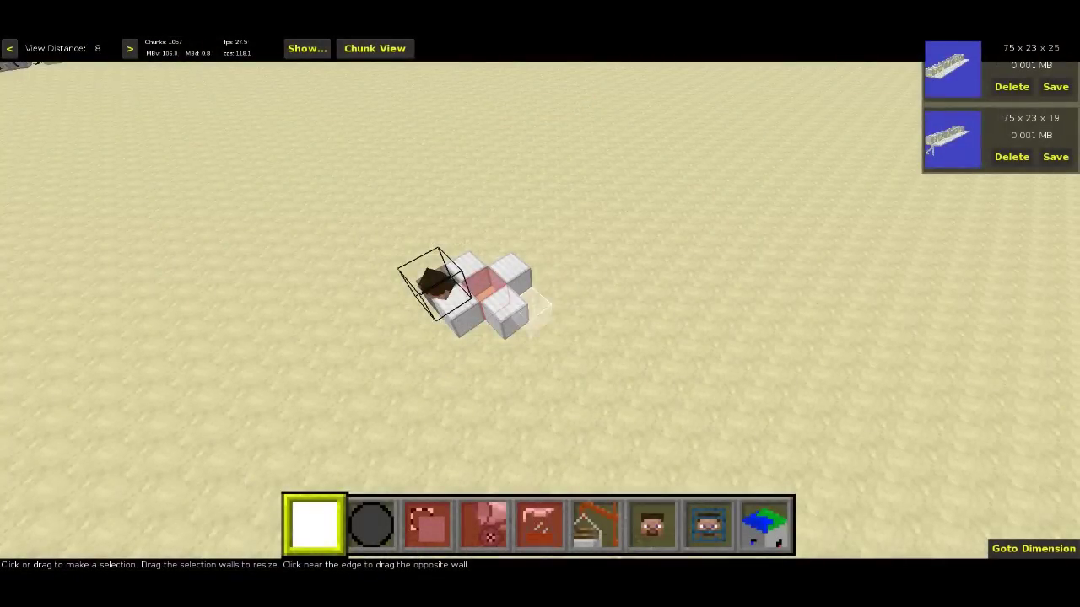
Step: In MCEdit, select the 3W x 3L x 1H area around the primed TNT and delete its blocks
key(w)
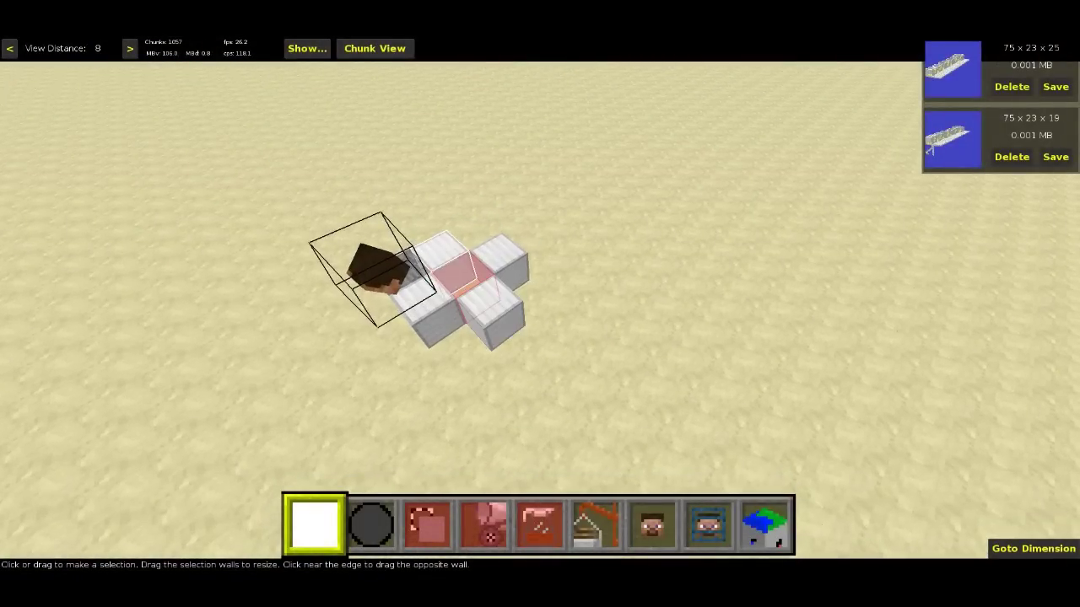
key(d)
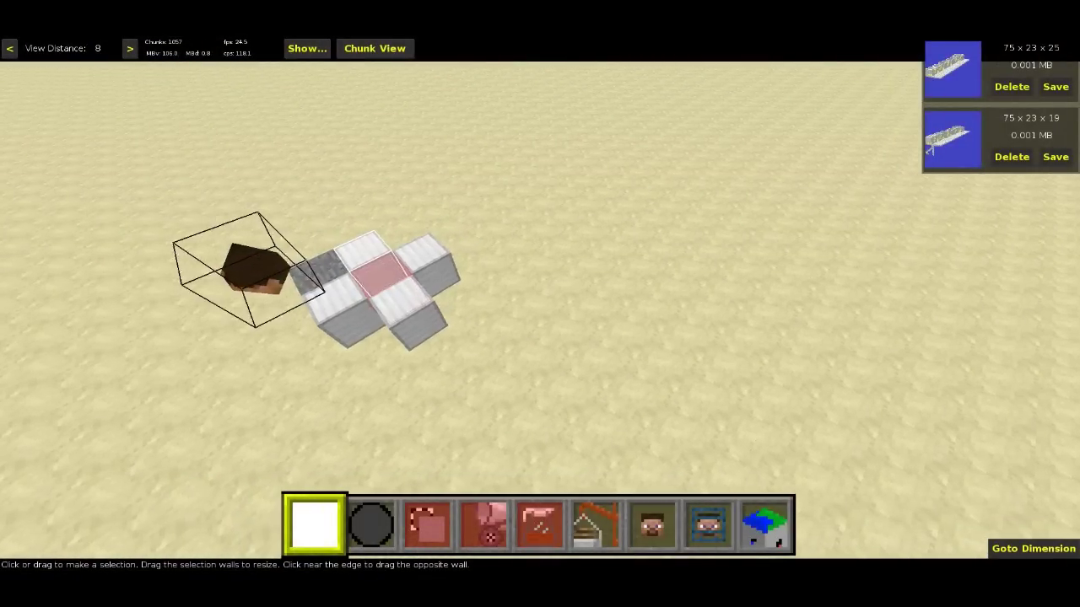
click(315, 268)
click(410, 260)
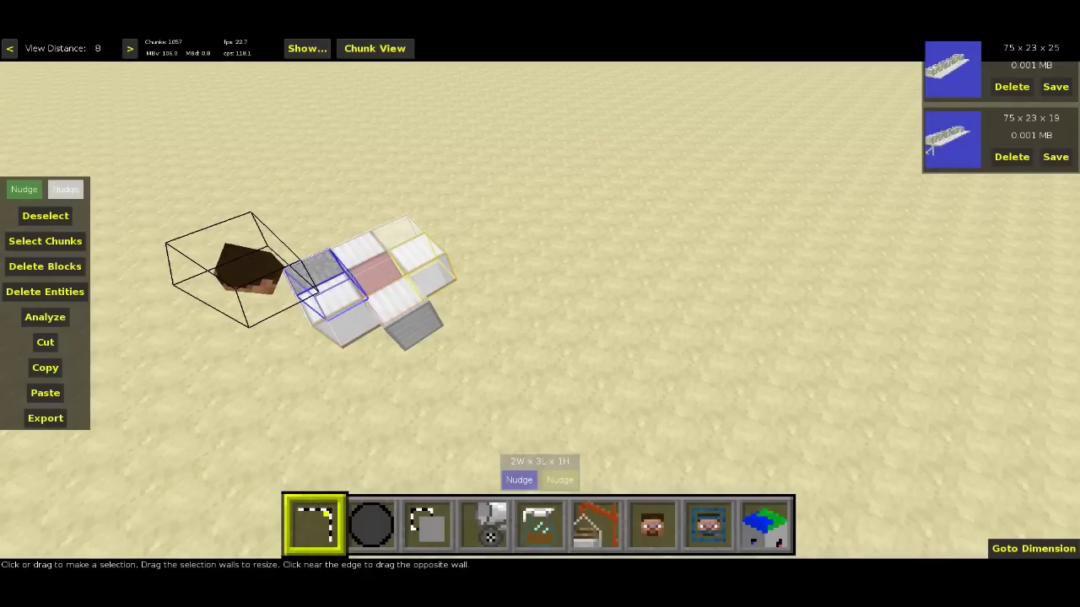
drag(390, 314, 447, 341)
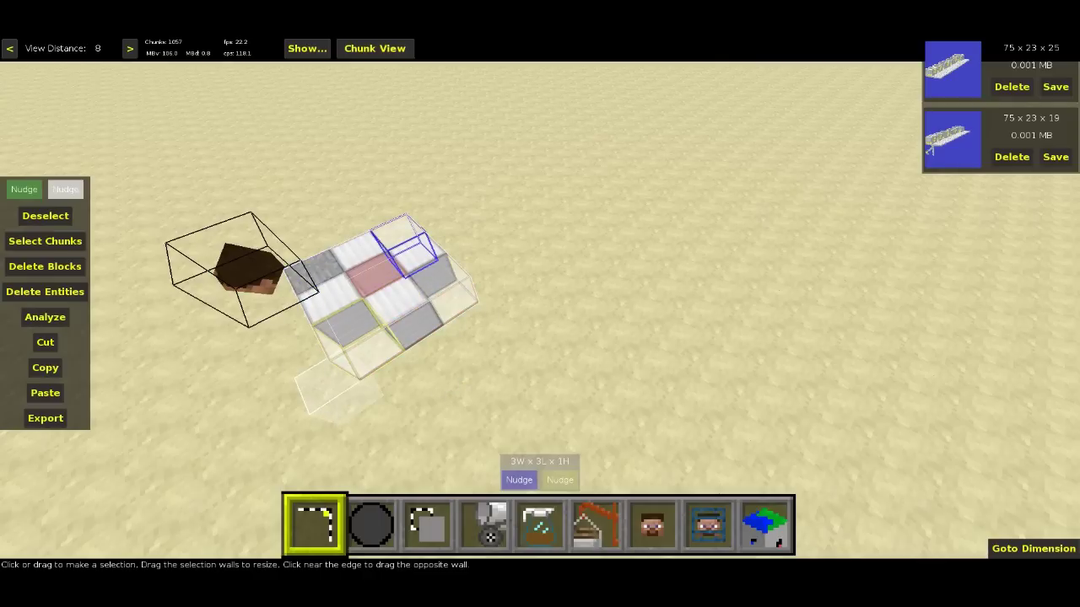
key(Delete)
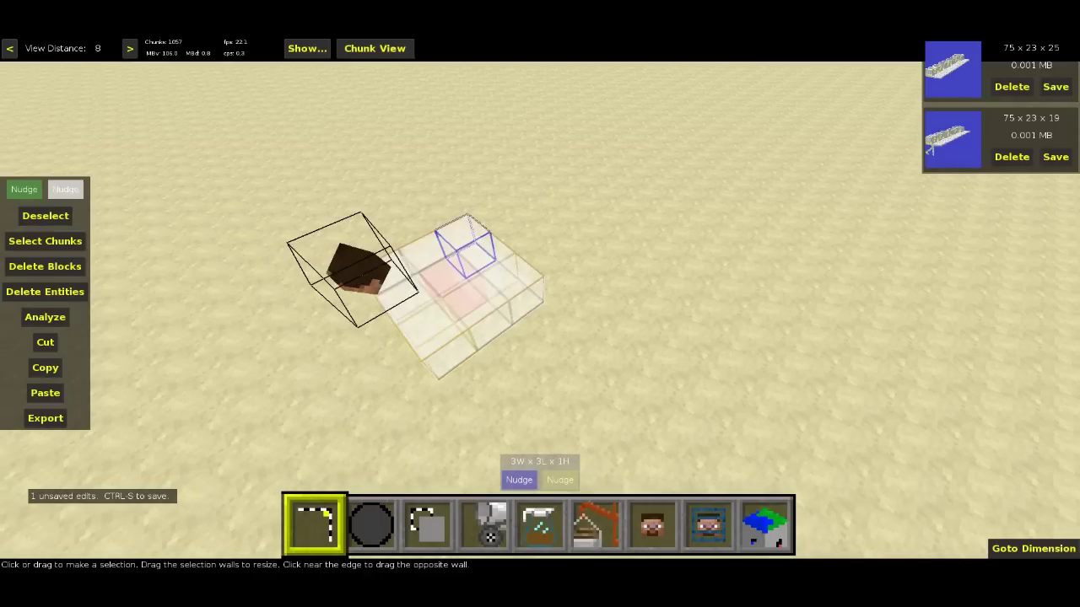
Step: Clear the selection and select only the 1W x 1L x 1H space containing the TNT entity
key(ctrl+d)
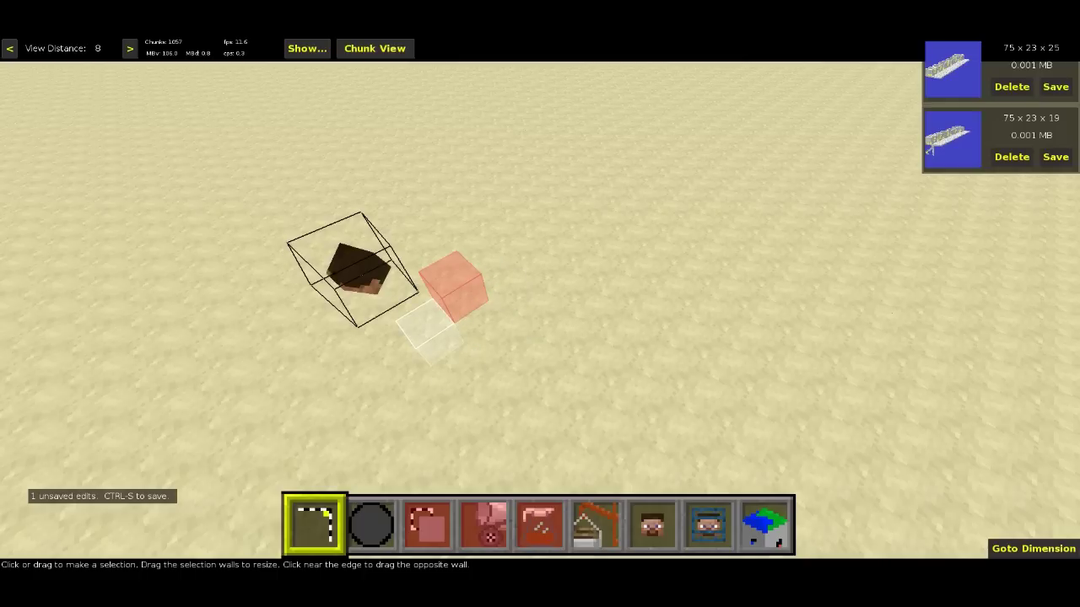
click(456, 294)
click(456, 294)
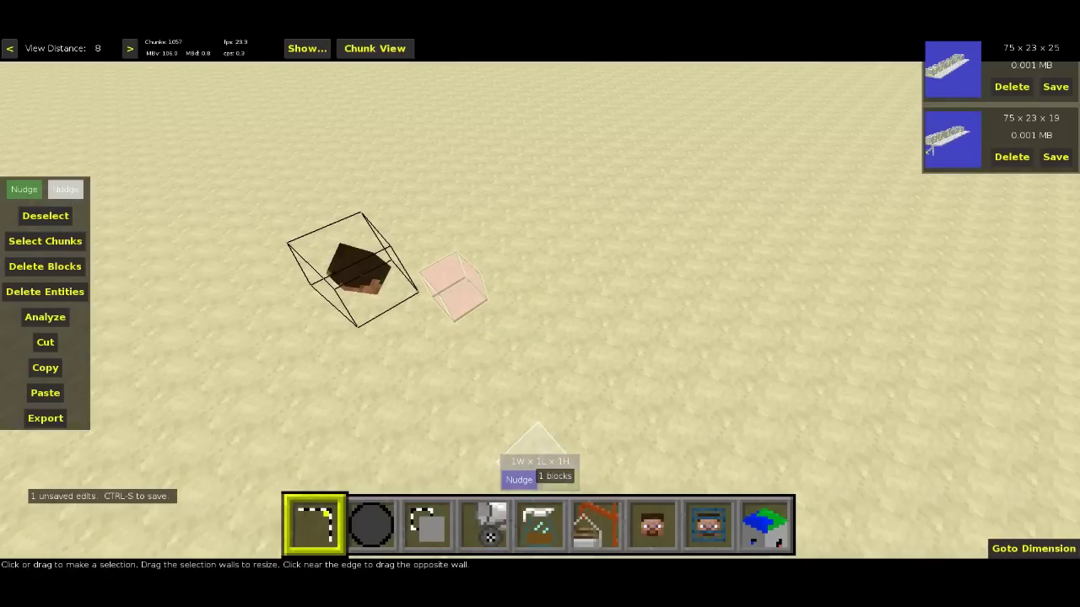
Step: Clone the selected TNT entity with a Z offset of -1 and 15 repeats to form a row
click(427, 523)
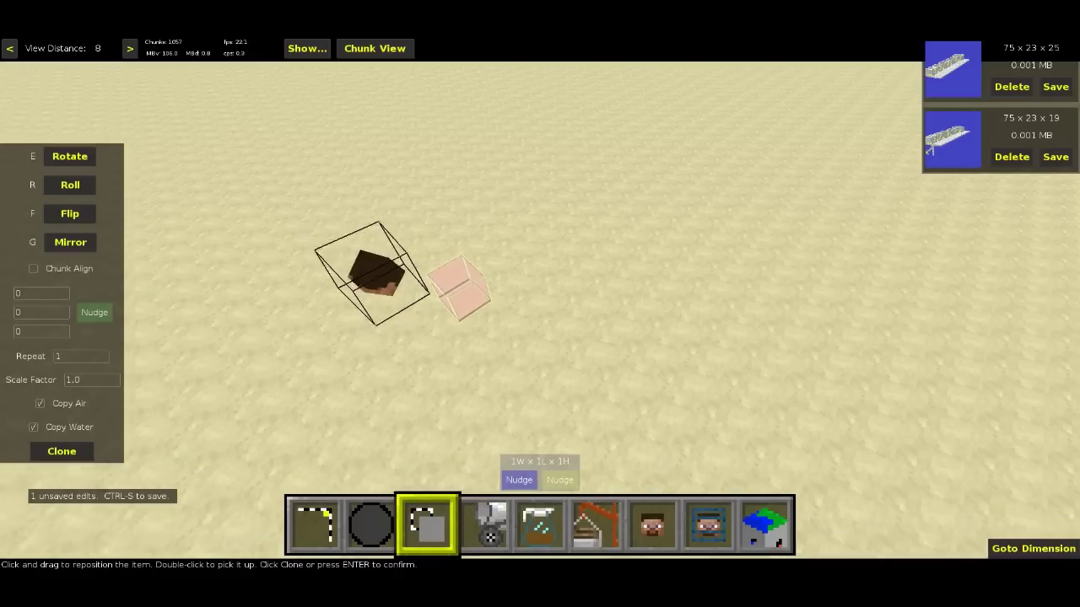
click(85, 320)
key(d)
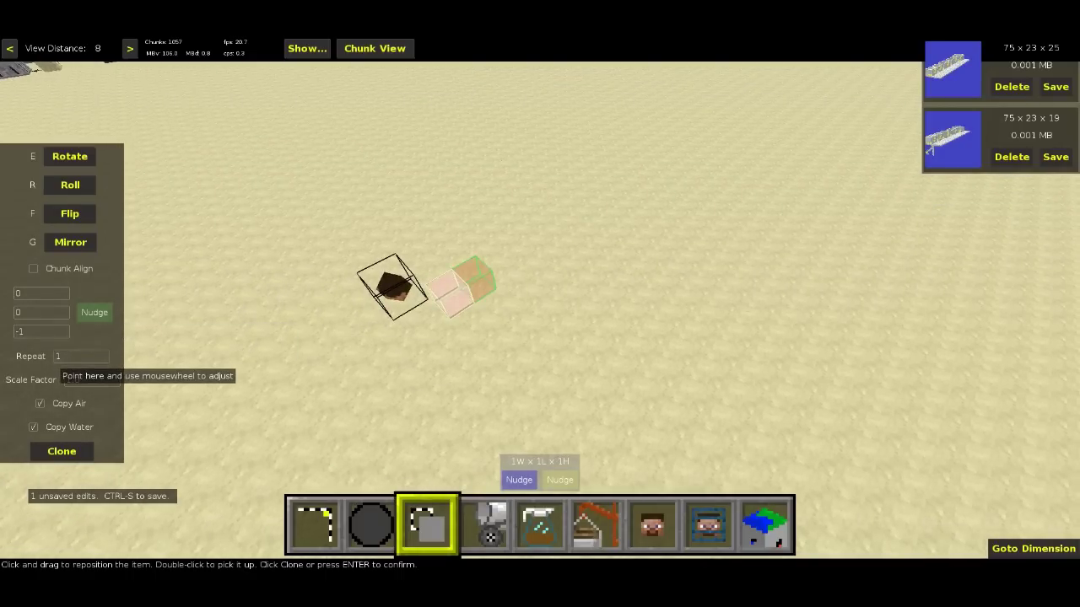
key(d)
scroll(80, 356, up, 3)
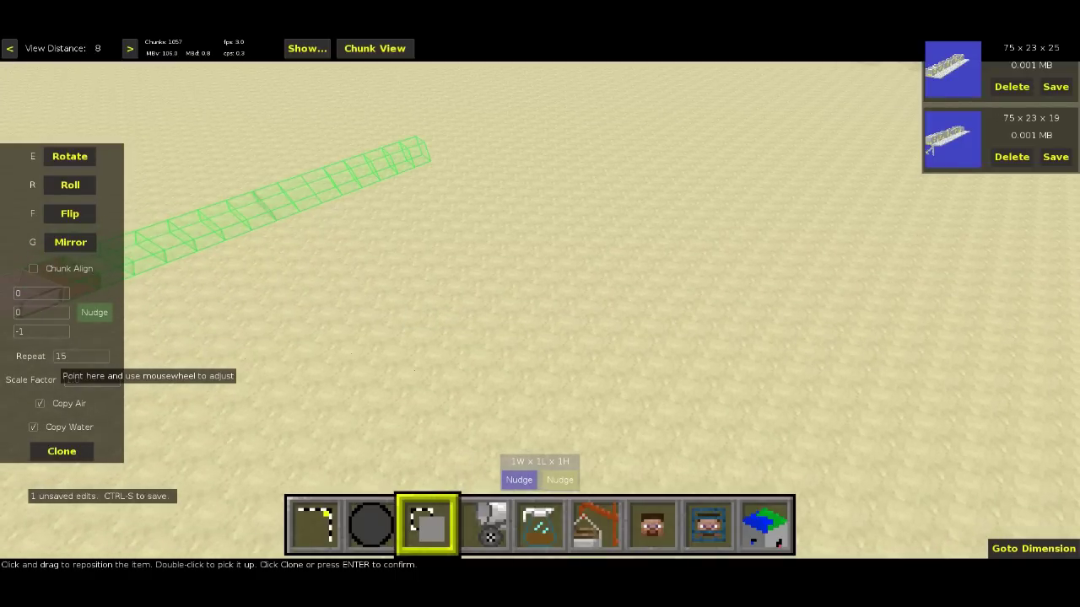
key(s)
key(a)
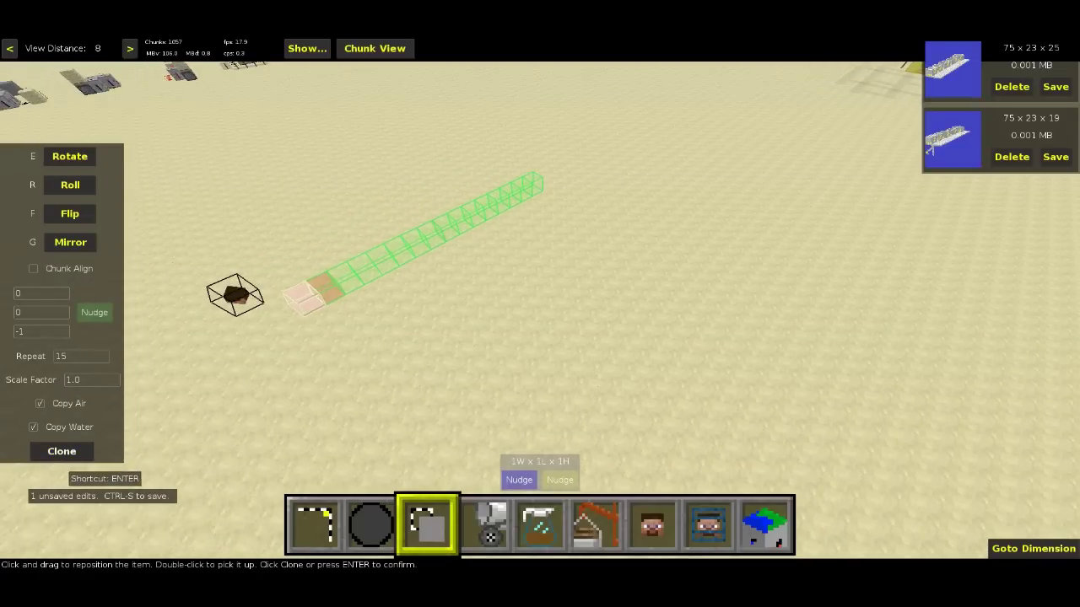
click(62, 451)
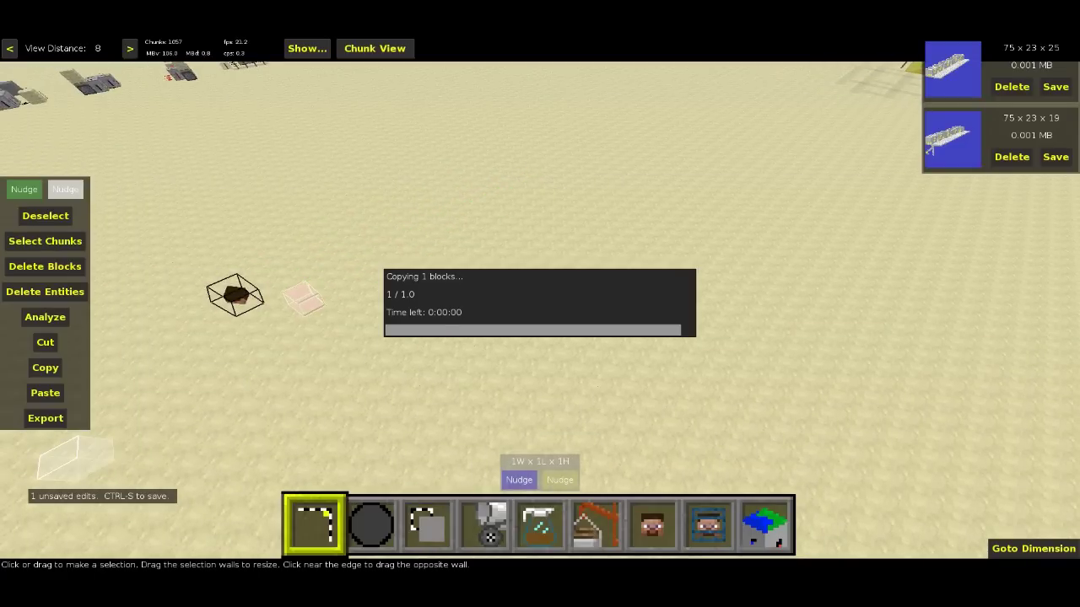
Step: Select the whole 1W x 16L x 1H row of TNT entities and clone it in place with zero offset
drag(303, 297, 532, 184)
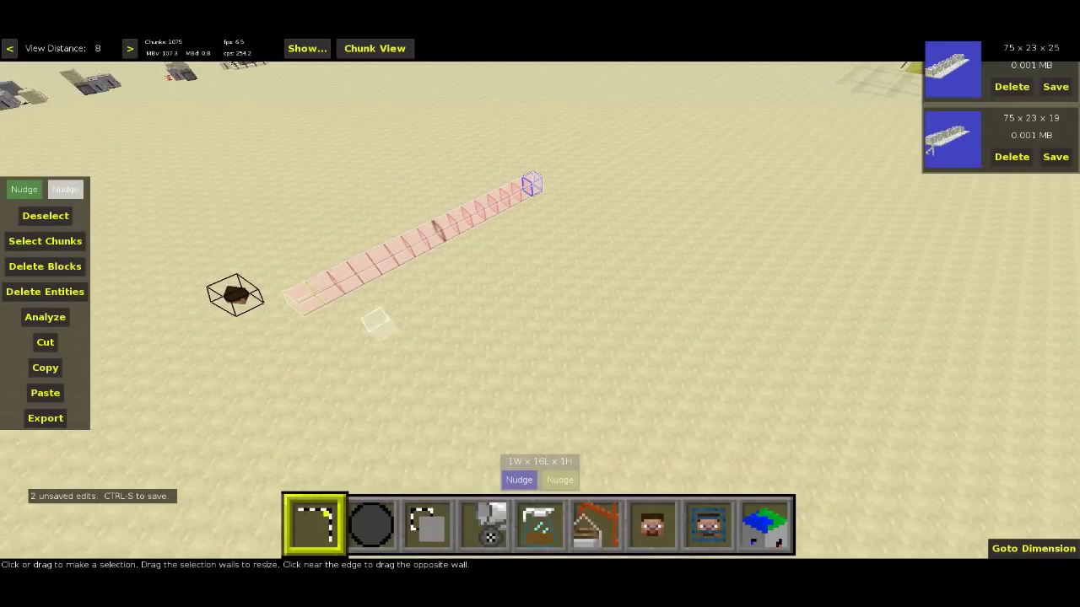
key(a)
key(d)
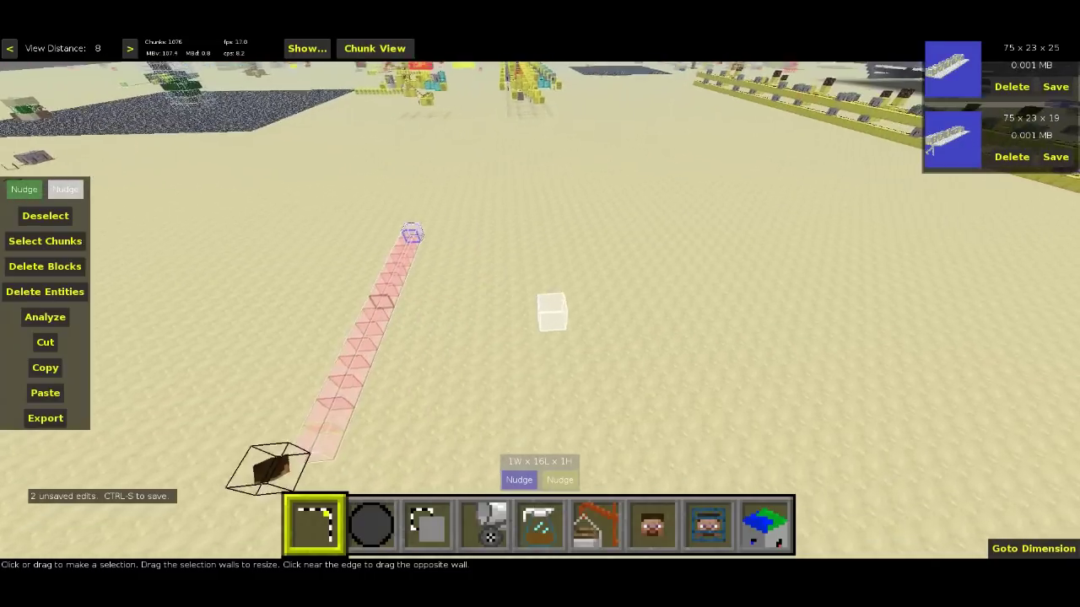
key(a)
click(426, 525)
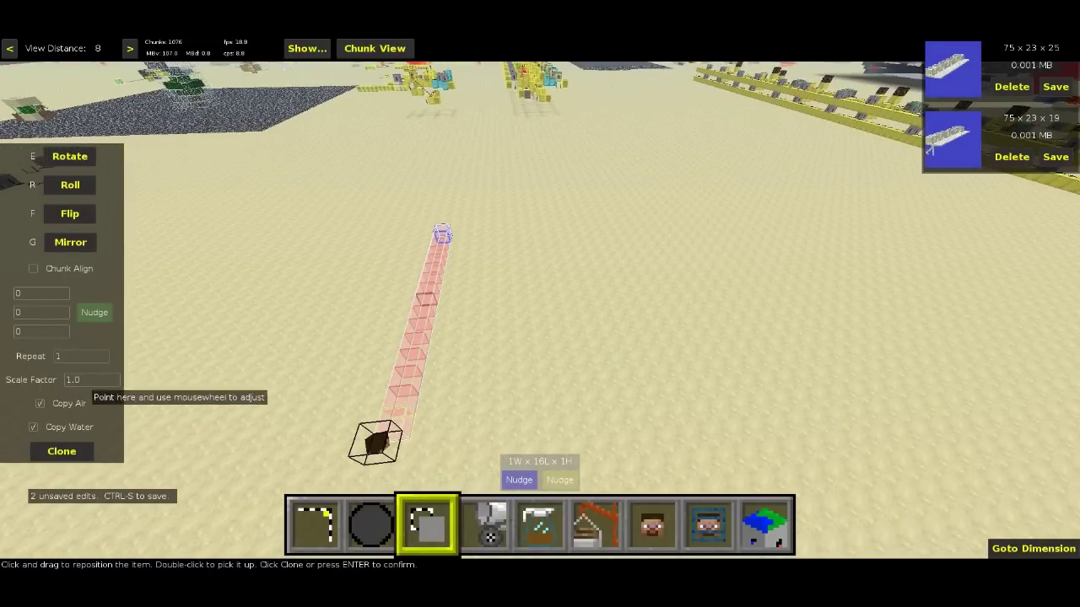
click(61, 451)
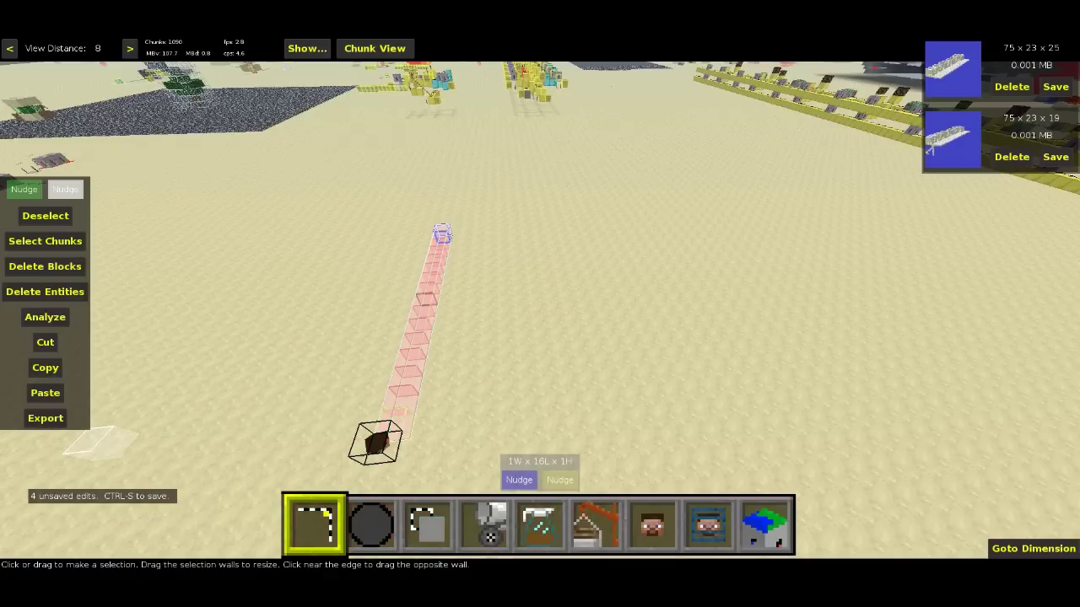
Step: Clone the TNT row repeatedly with an X offset of 1 to fill a 16 x 16 area
click(427, 523)
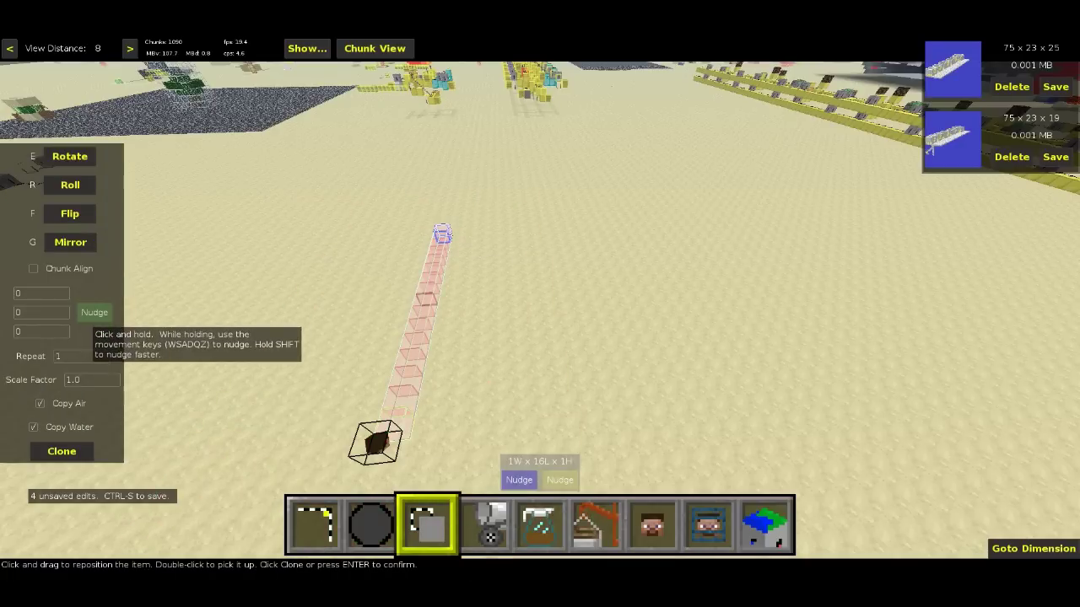
click(95, 313)
key(d)
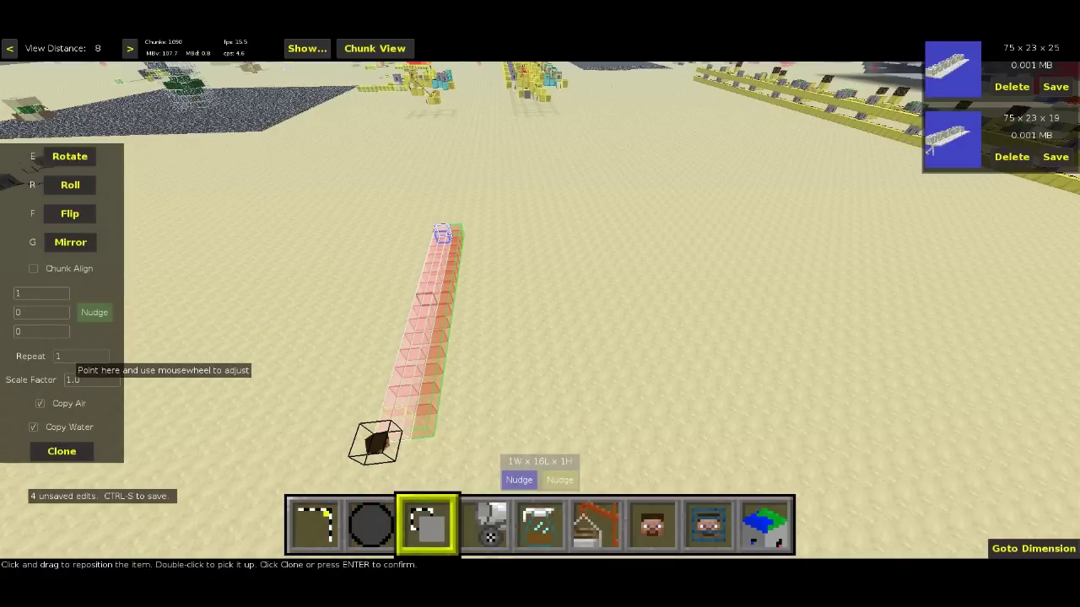
scroll(76, 357, up, 5)
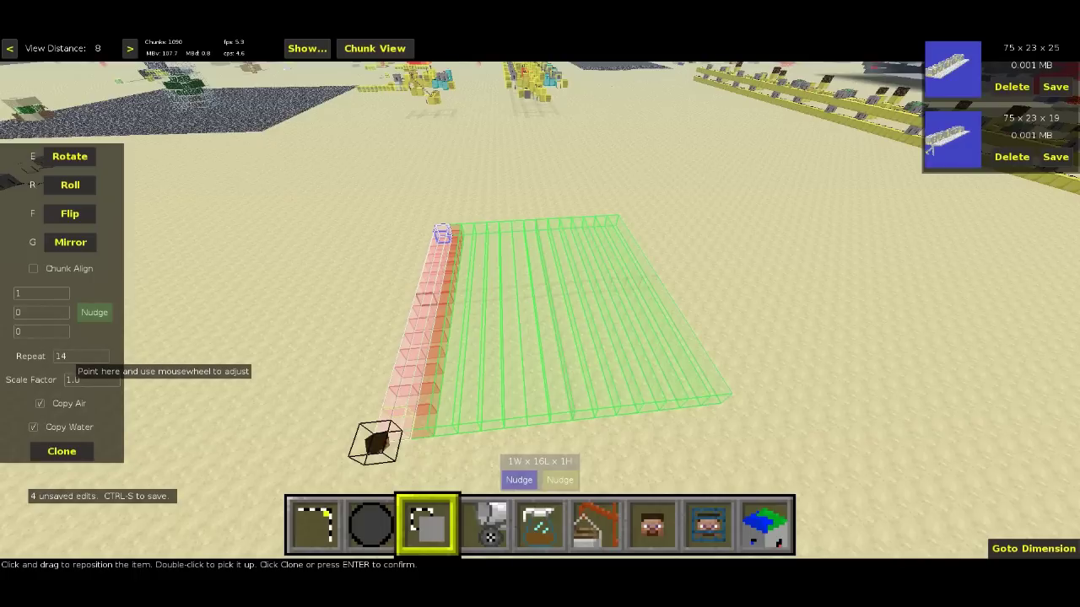
key(Return)
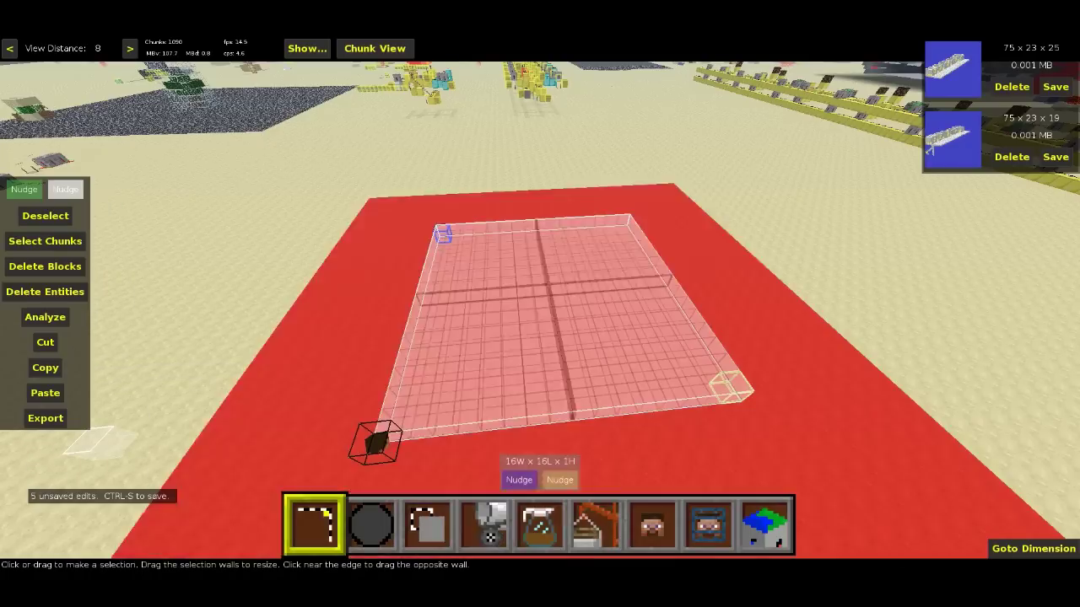
Step: Enlarge the selection by one block on every side of the TNT field, to 18W x 18L
key(d)
key(d)
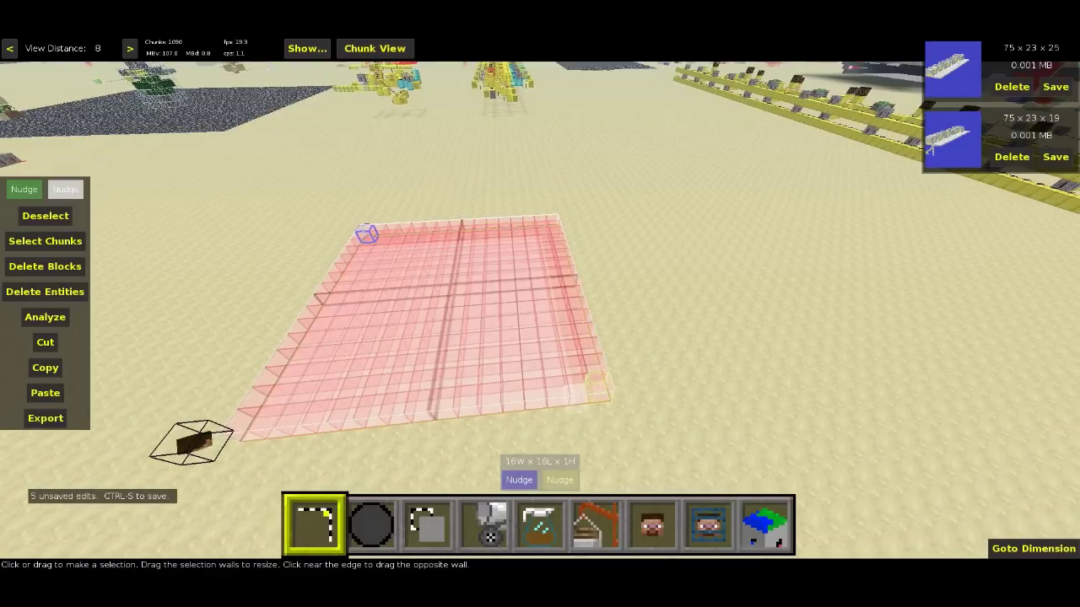
drag(557, 400, 559, 426)
key(d)
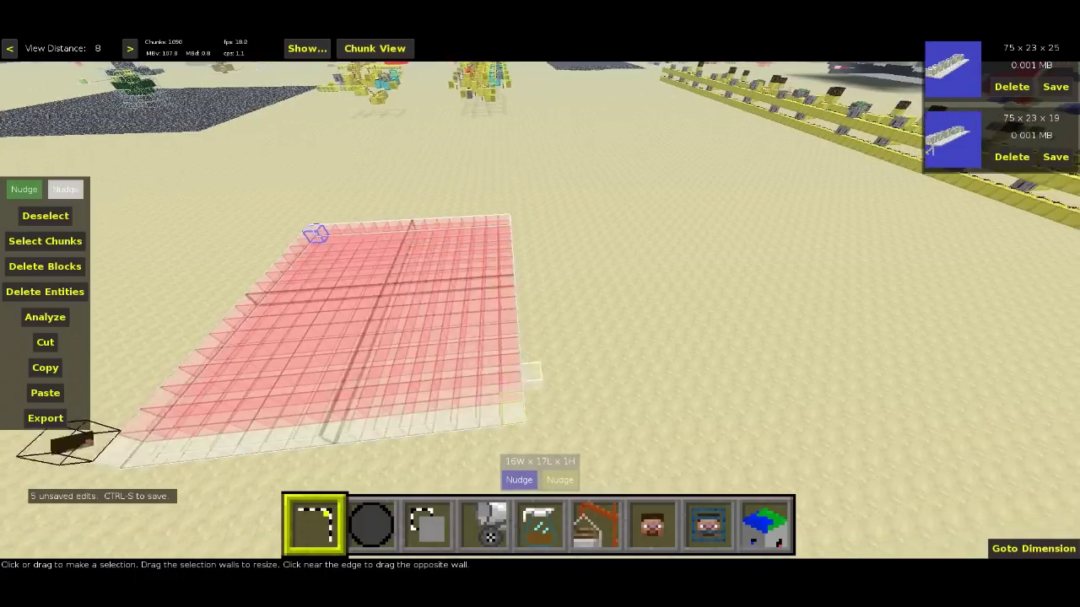
drag(346, 319, 383, 324)
key(a)
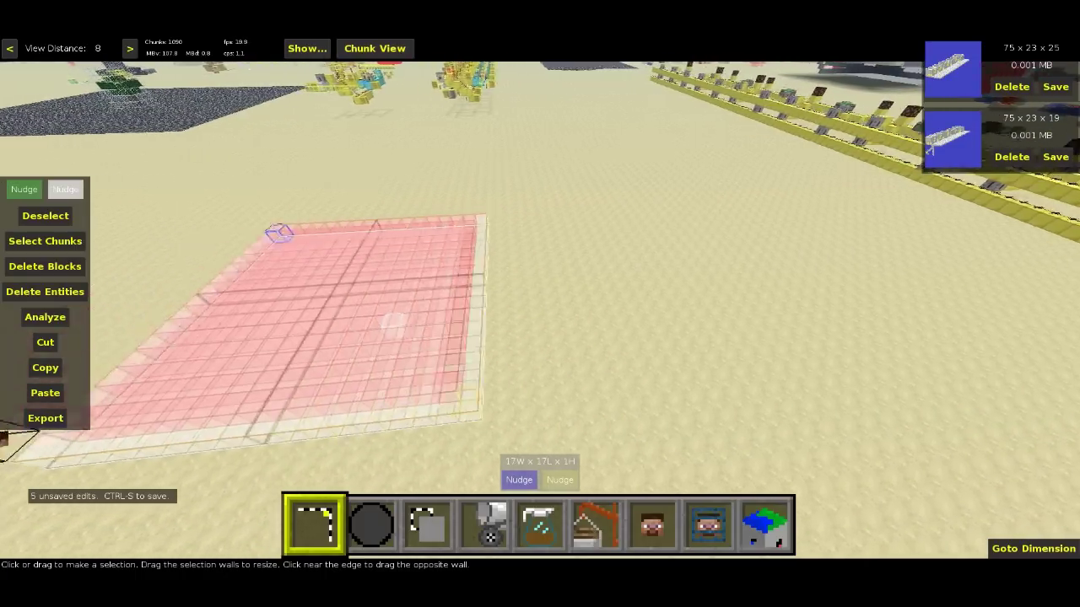
drag(631, 325, 595, 325)
right_click(553, 316)
key(a)
key(w)
key(a)
right_click(529, 319)
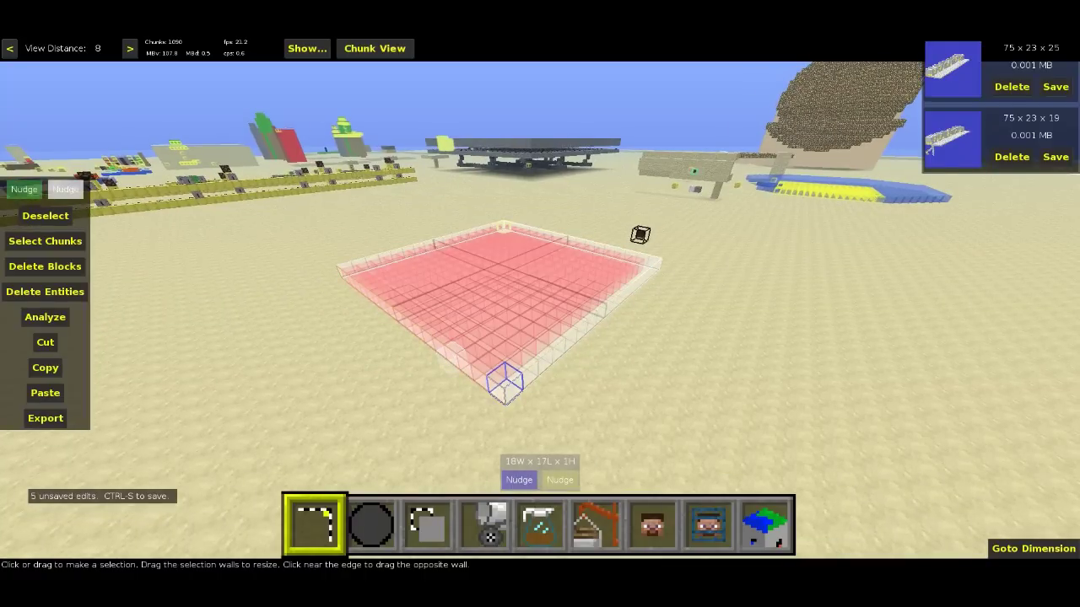
drag(453, 360, 446, 388)
Step: Extend the selection around the TNT field vertically to a height of 5H
drag(471, 328, 475, 316)
right_click(475, 316)
key(shift)
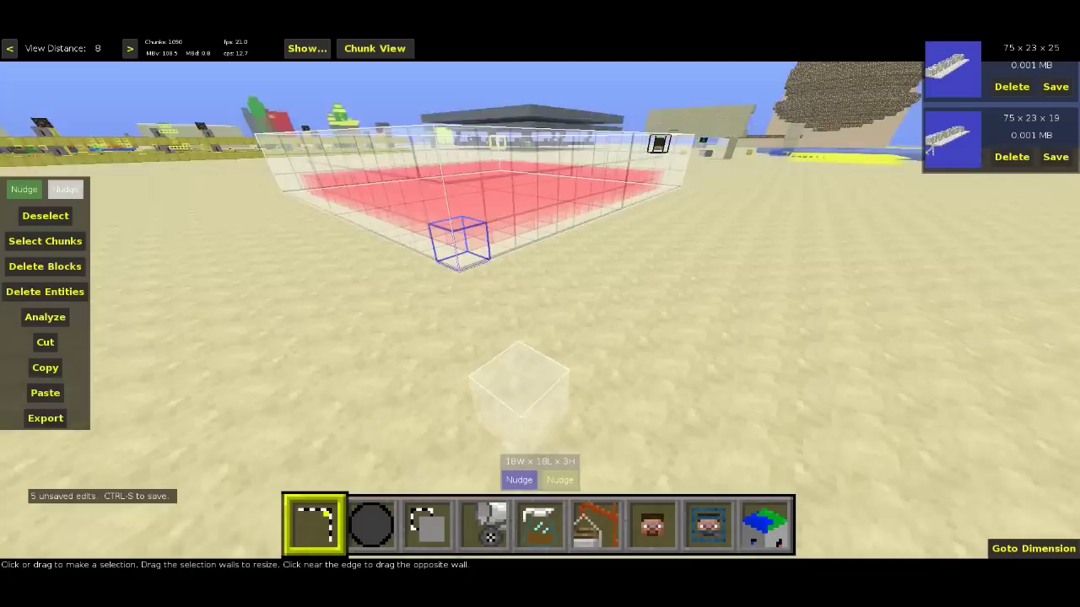
drag(532, 260, 543, 299)
right_click(542, 299)
key(space)
key(d)
right_click(540, 304)
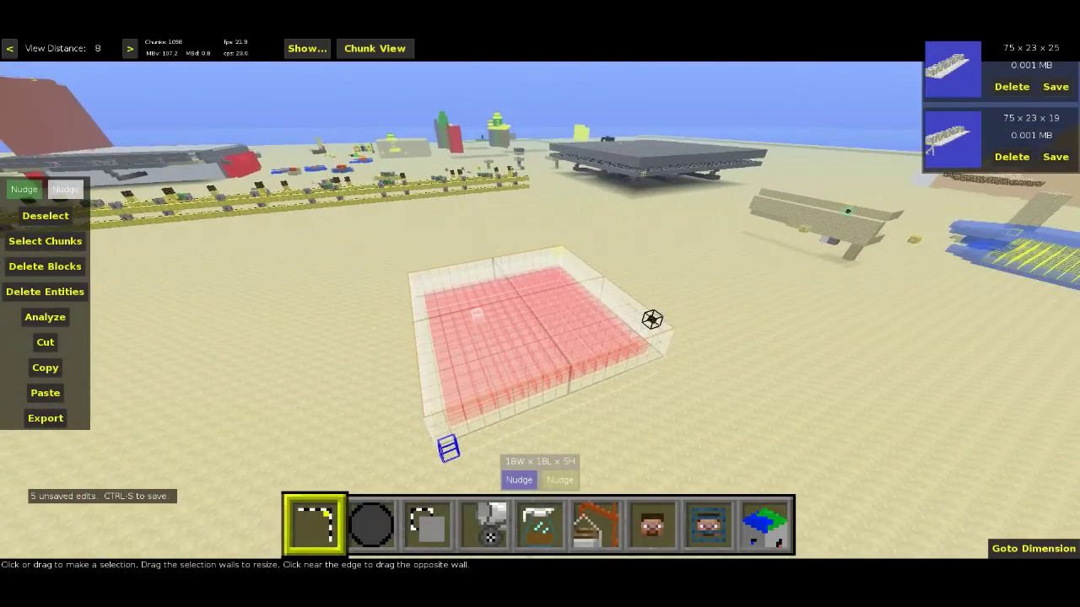
Step: Apply the Change Entities filter to the selected TNT field with the TNT Fuse set to 0
click(537, 525)
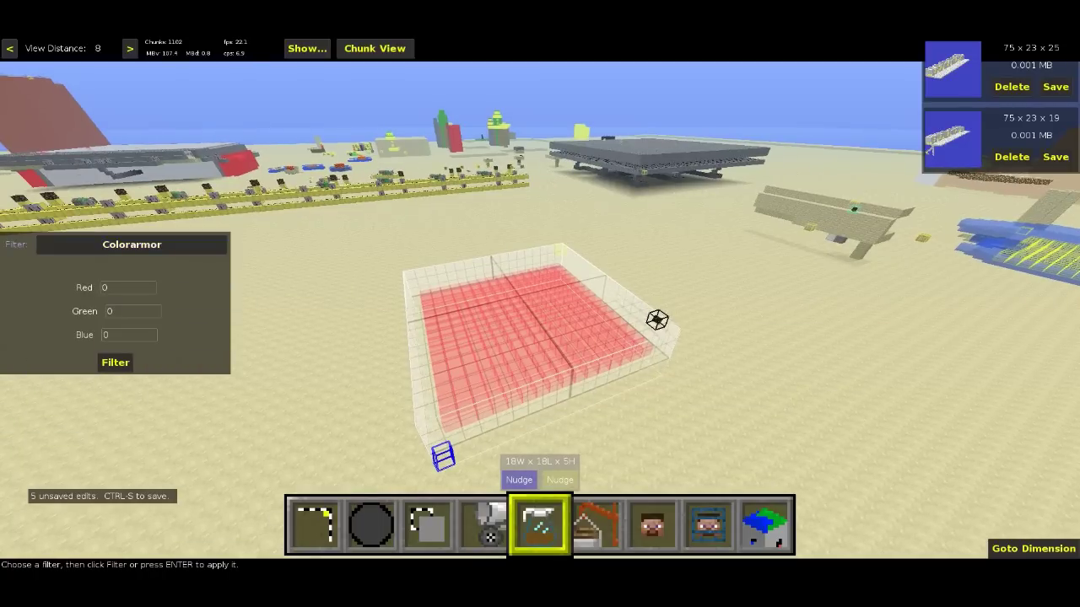
click(131, 245)
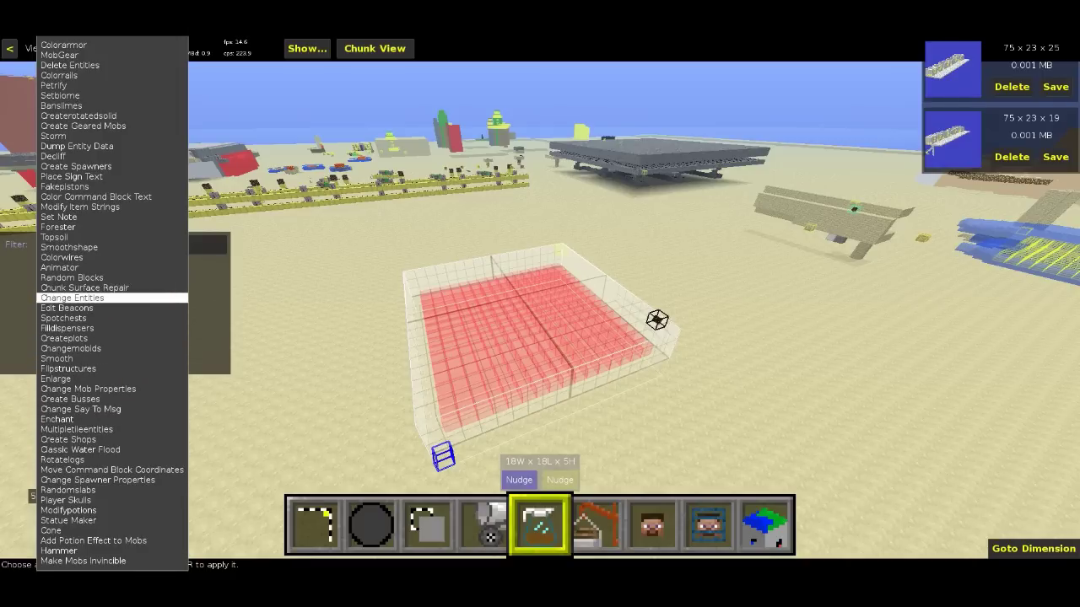
click(72, 298)
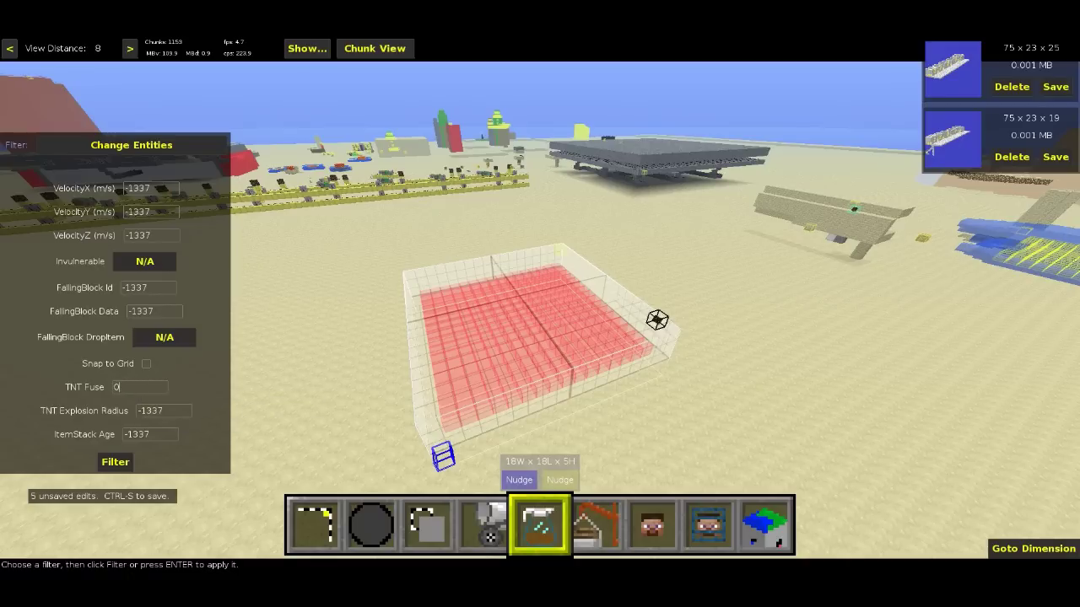
key(Return)
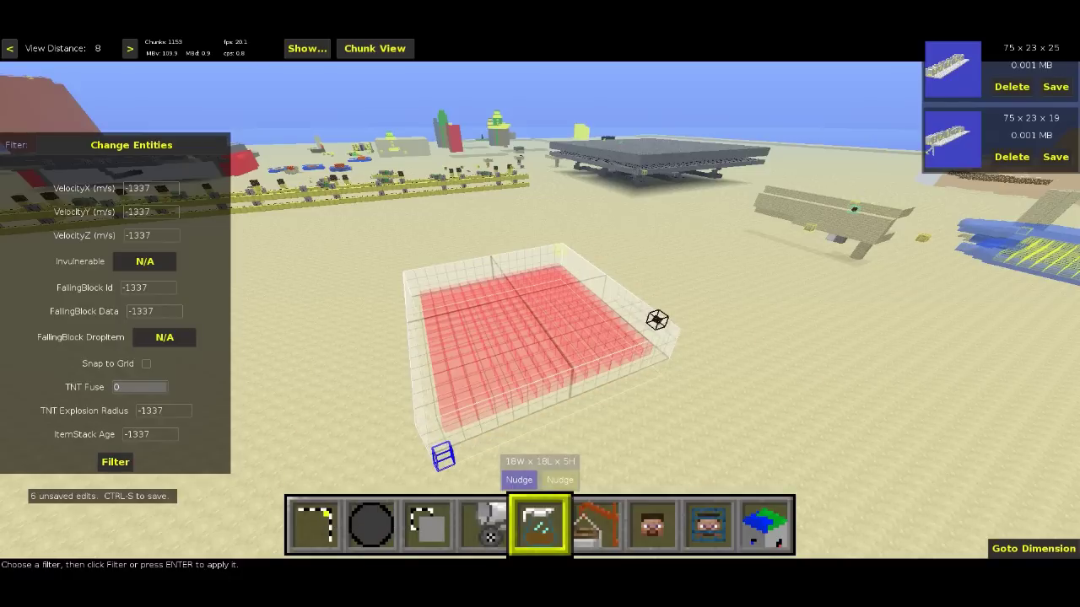
Step: Convert the selected TNT entities into spawners using the Create Spawners filter with position data included
click(131, 145)
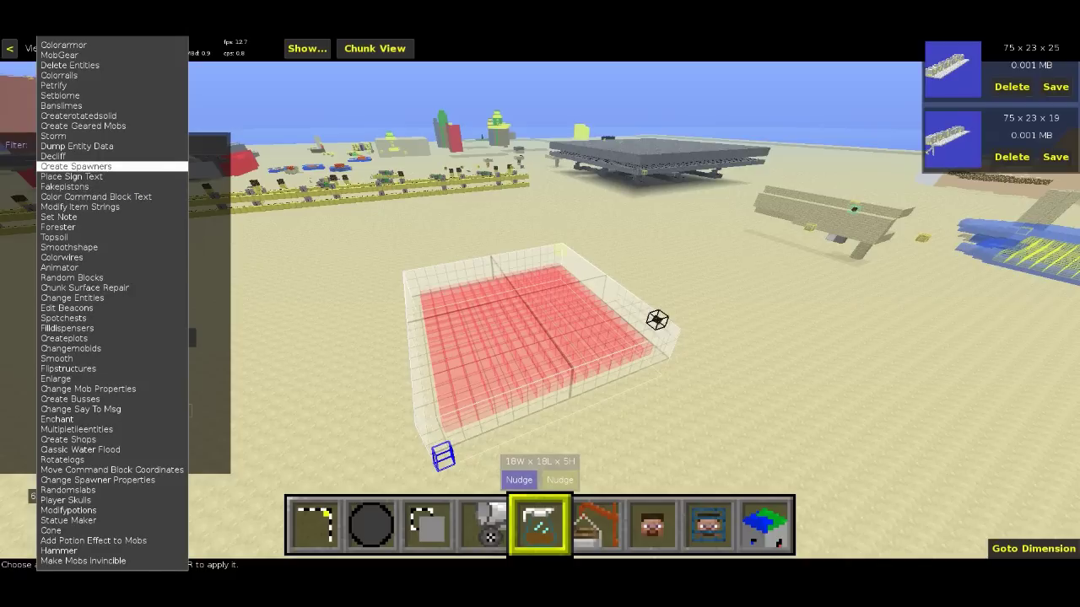
click(75, 166)
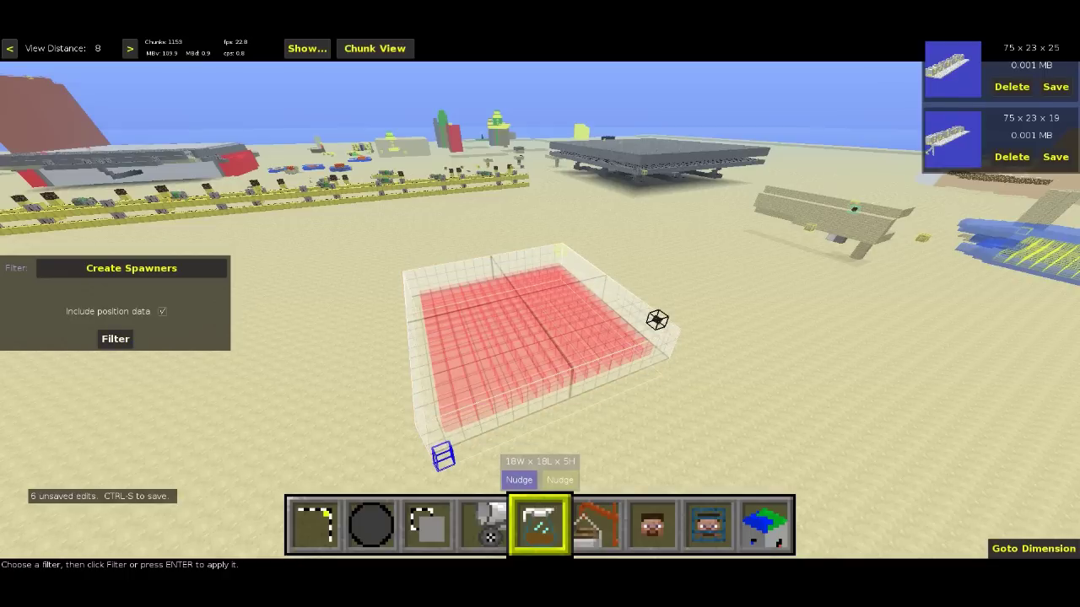
key(w)
key(z)
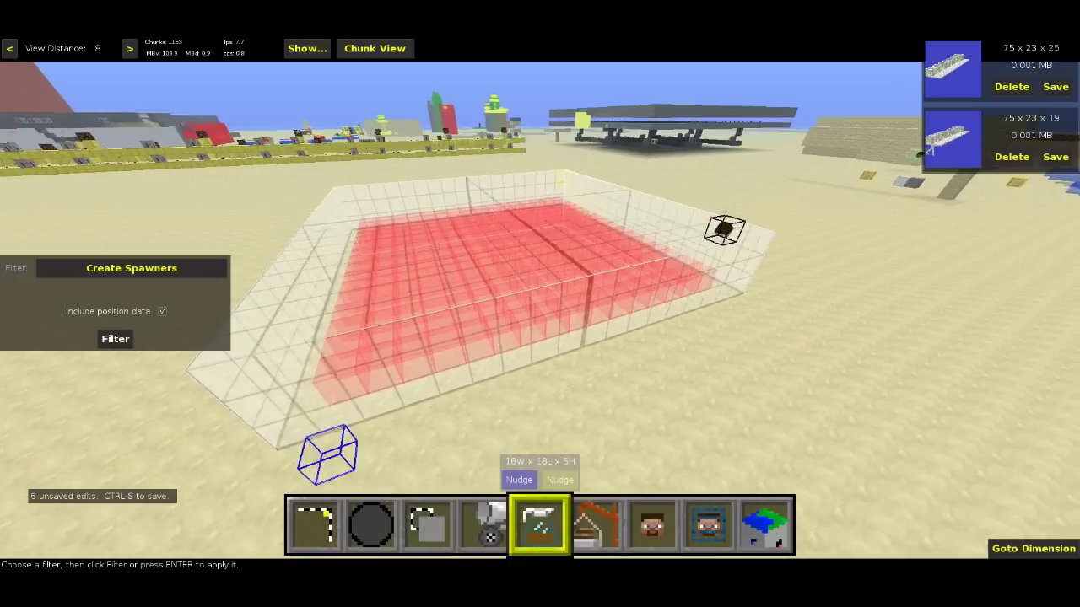
key(a)
key(Return)
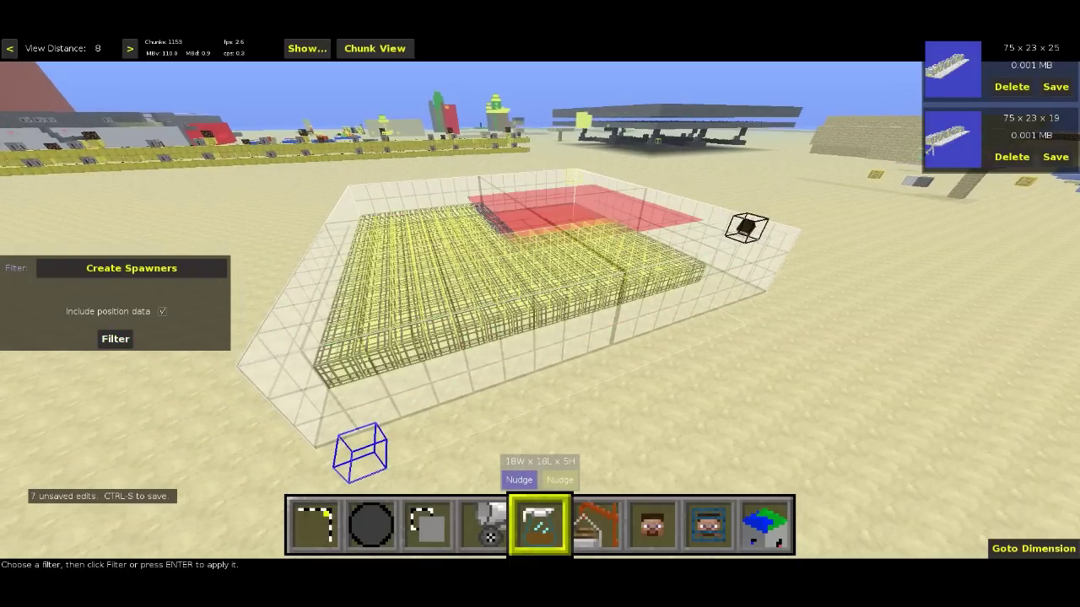
Step: Raise the underside of the selection to the base of the spawner field, reducing its height to 3H
key(a)
key(a)
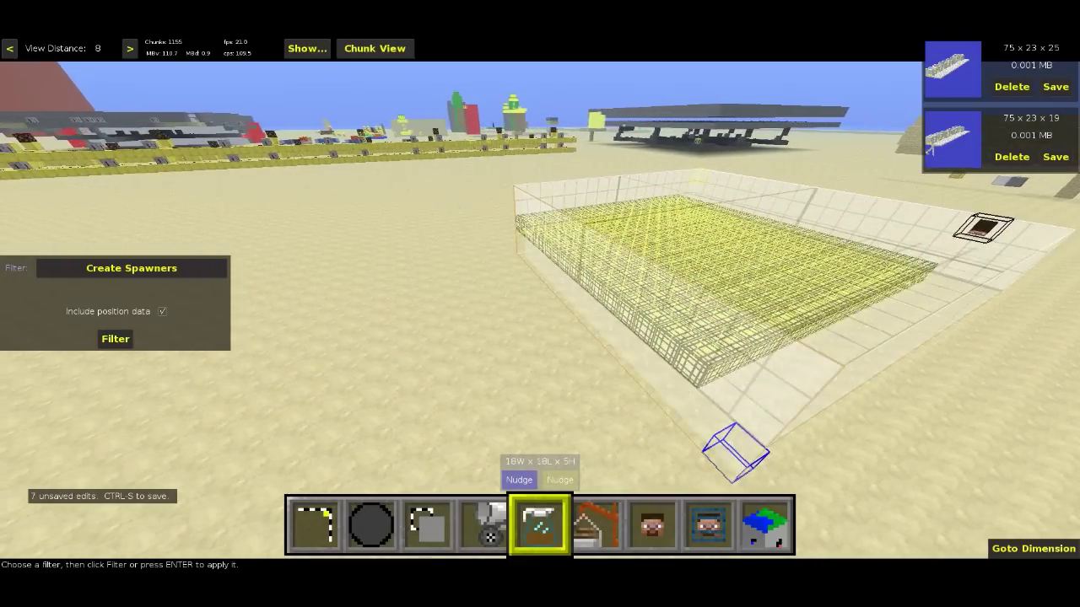
key(d)
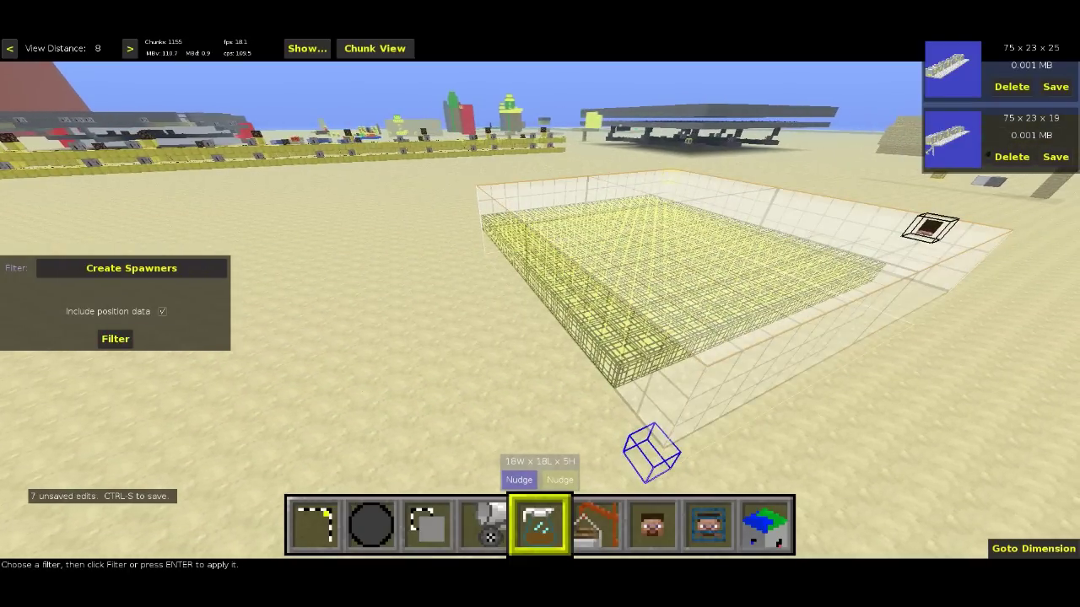
key(d)
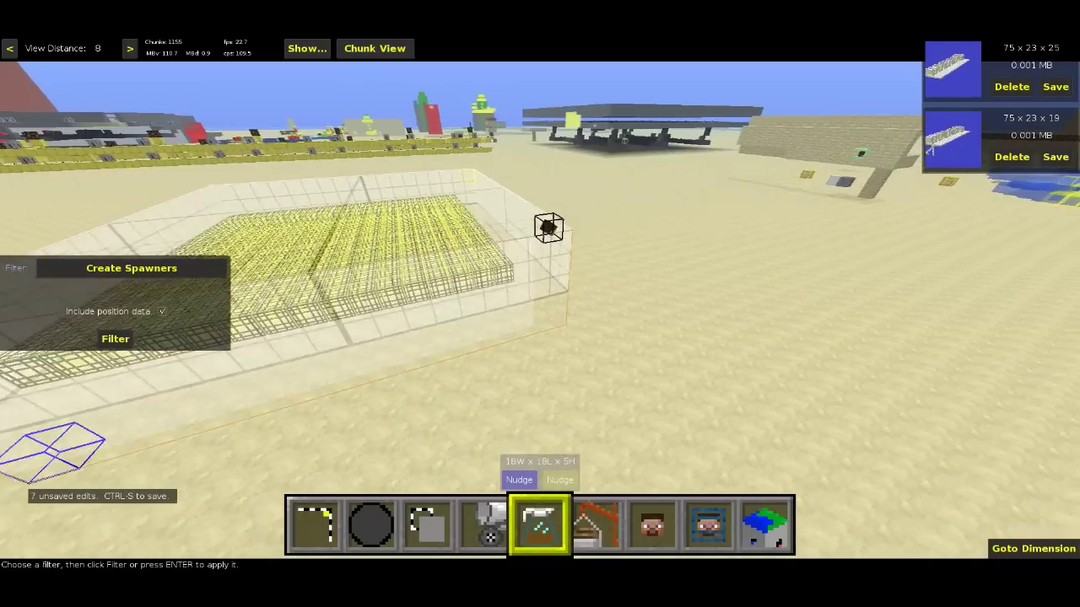
key(d)
key(s)
click(326, 513)
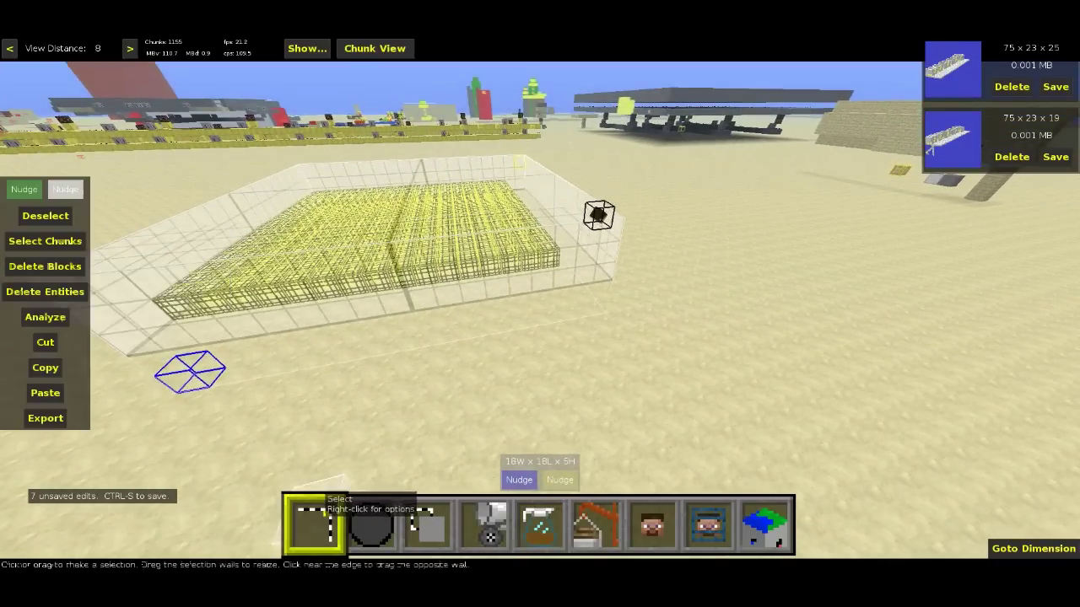
key(a)
right_drag(535, 289, 658, 289)
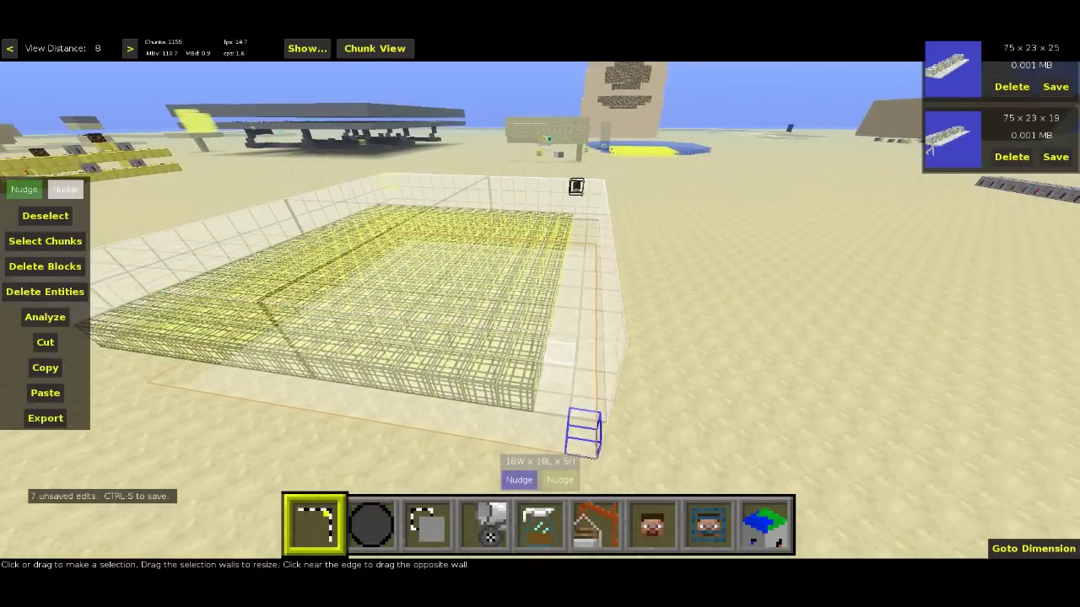
drag(487, 435, 487, 401)
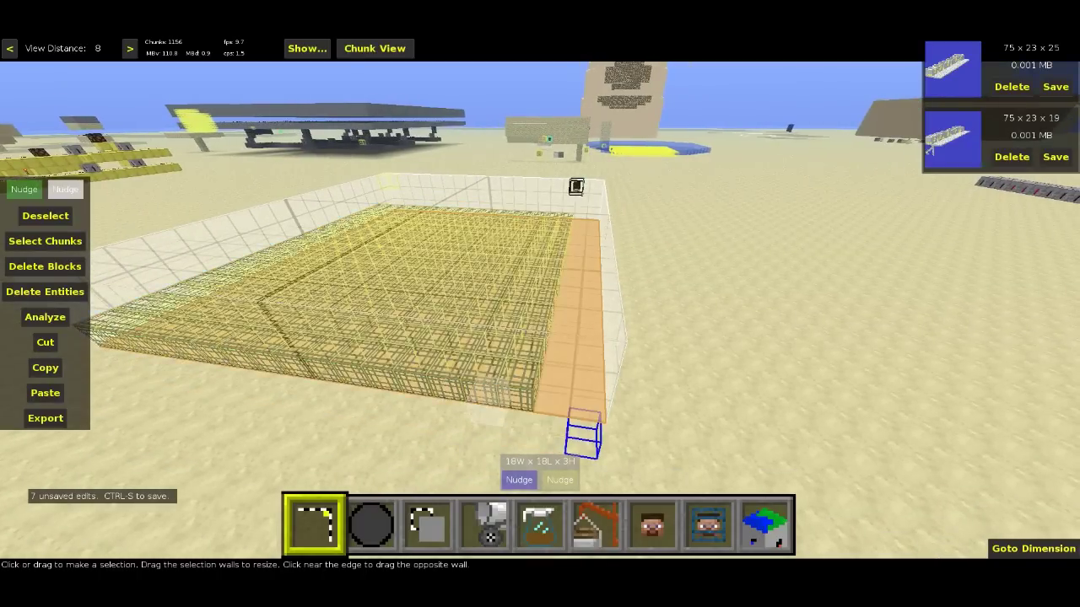
Step: Trim the selection's sides to the edges of the spawner field, making it 16W x 16L
key(d)
drag(487, 300, 413, 317)
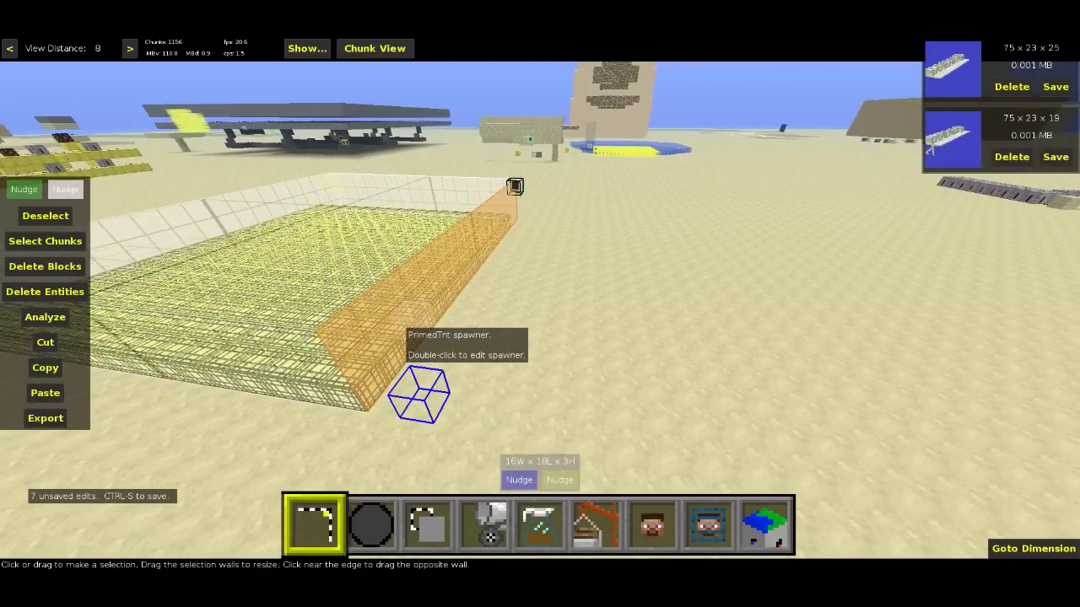
right_click(414, 317)
key(s)
key(d)
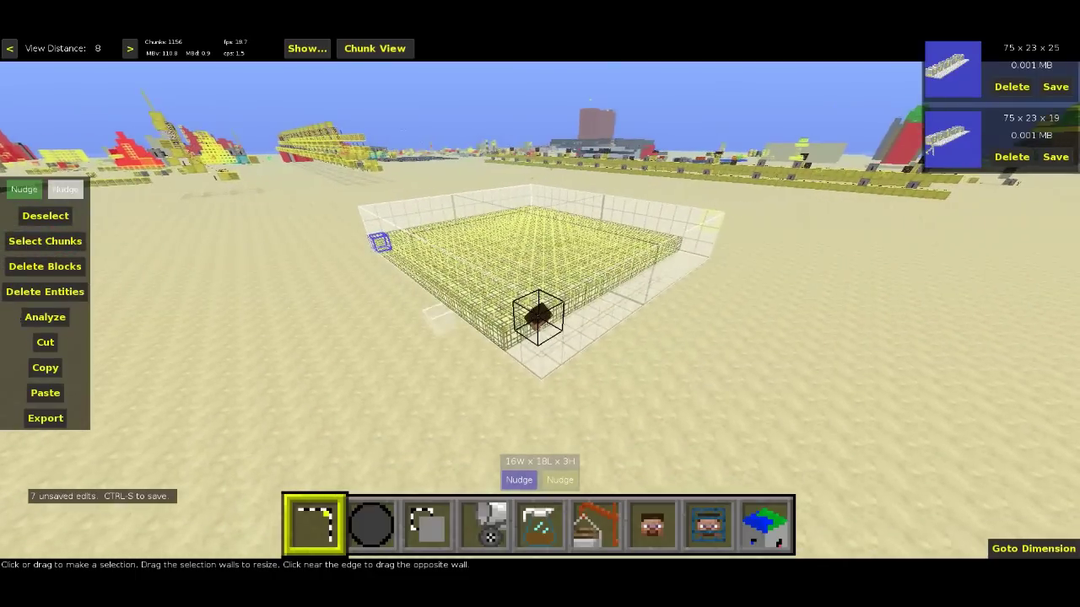
drag(584, 309, 548, 292)
right_click(548, 292)
key(d)
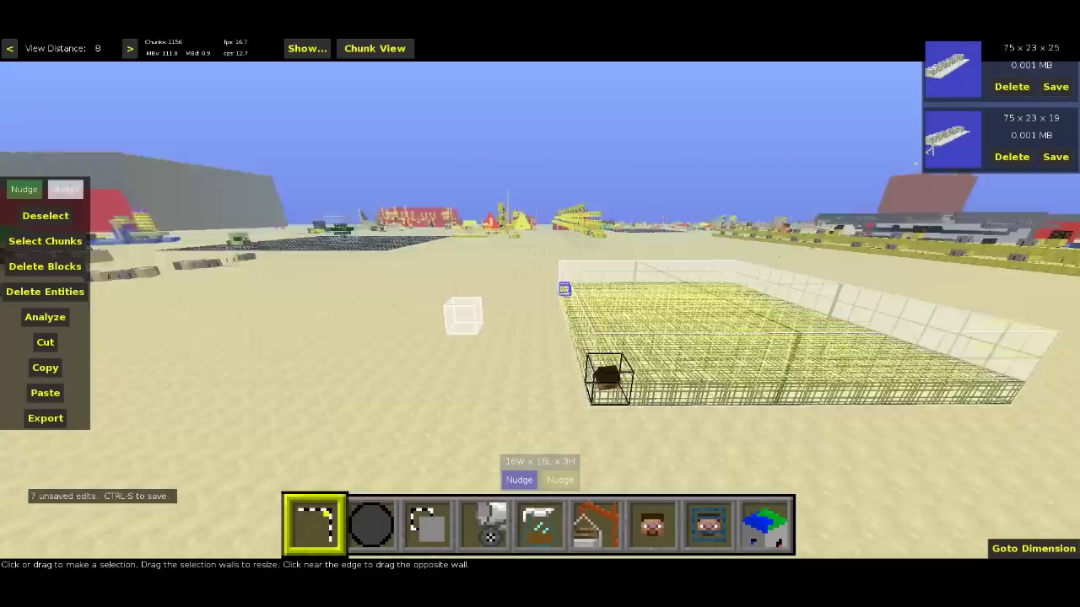
Step: Nudge the selected spawner blocks down one block into the ground
key(d)
right_click(540, 309)
key(a)
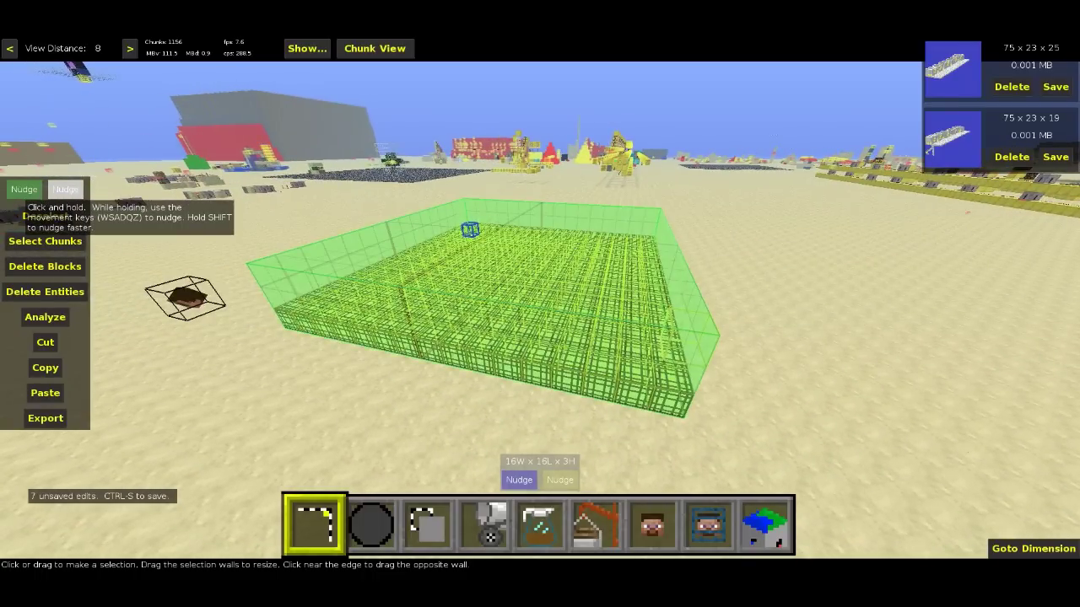
click(34, 189)
key(z)
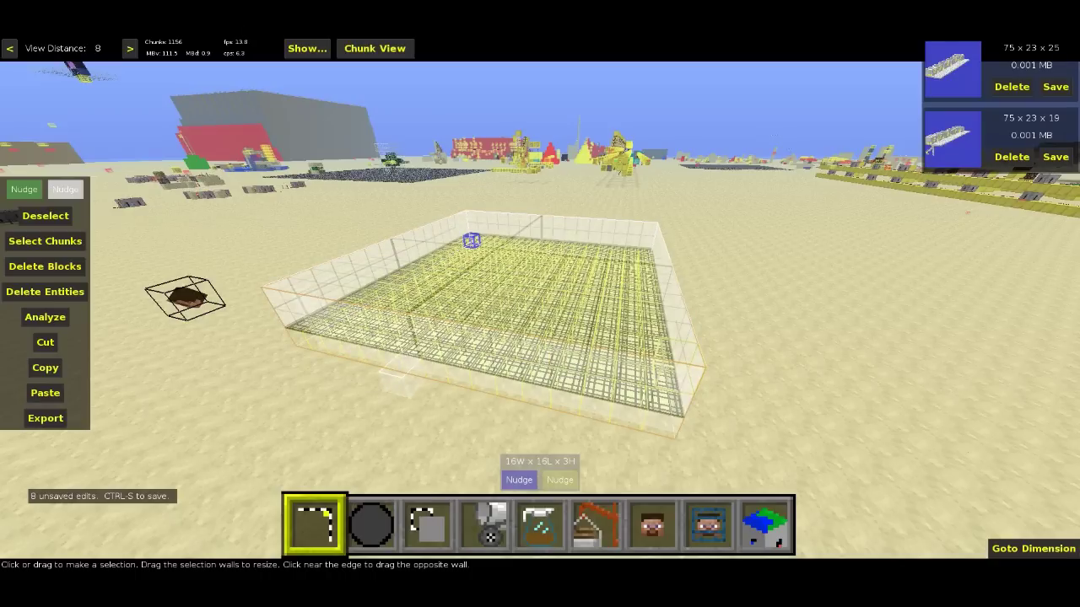
Step: Shrink the selection to the 1H layer directly above the spawners and fill it with Water (9:0)
drag(411, 384, 419, 364)
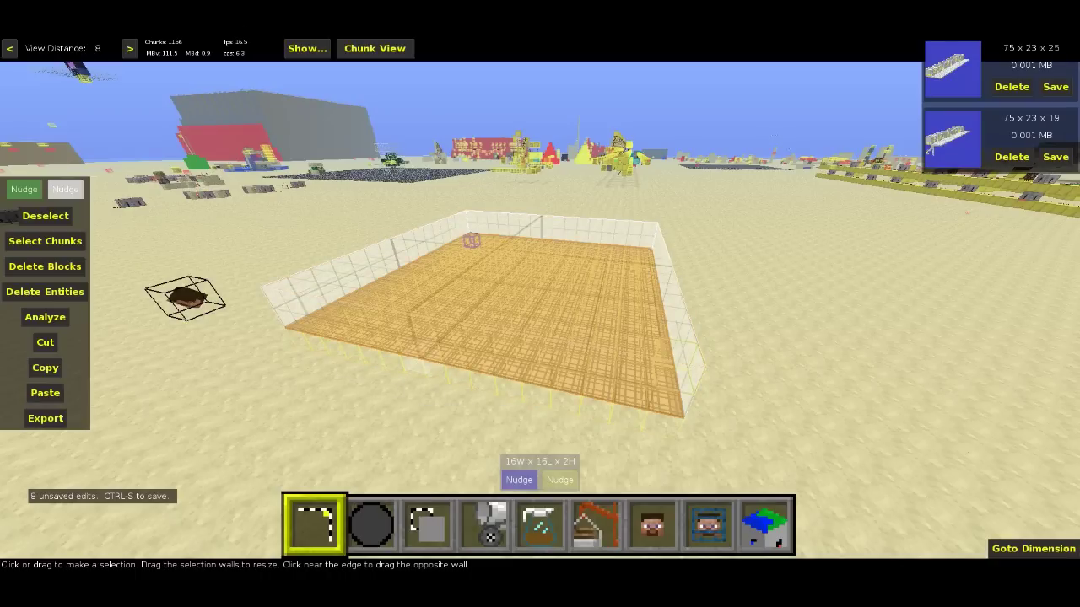
drag(436, 319, 436, 337)
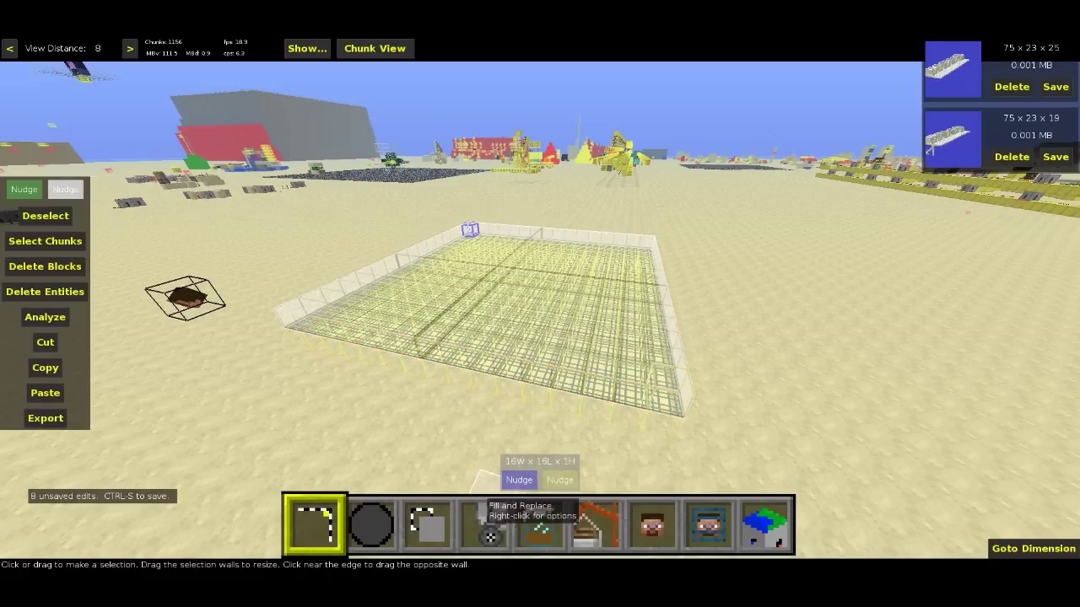
click(490, 532)
text(water)
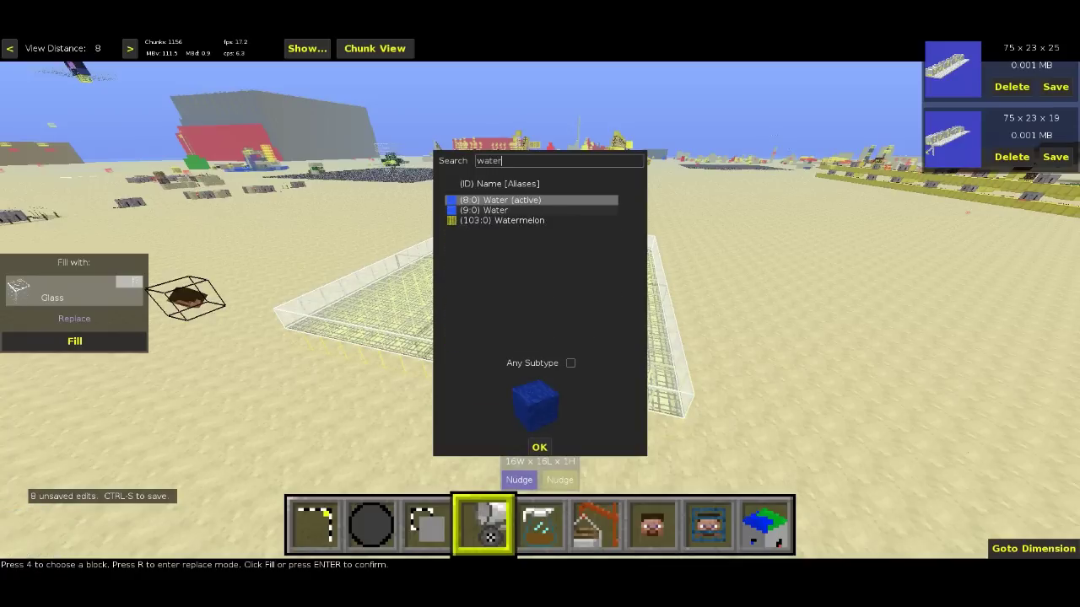
key(Down)
key(Return)
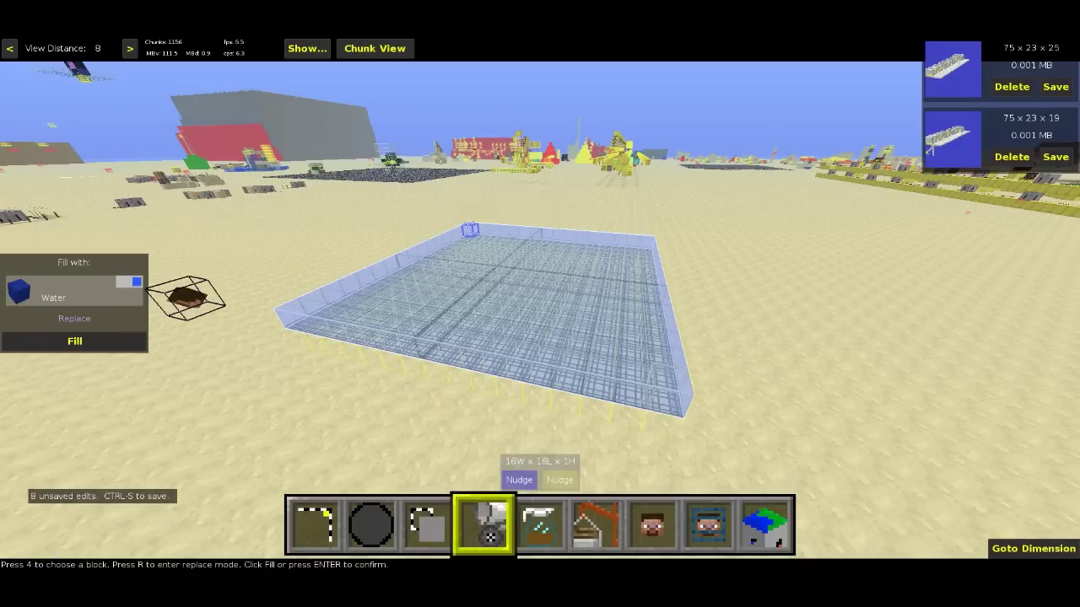
key(Return)
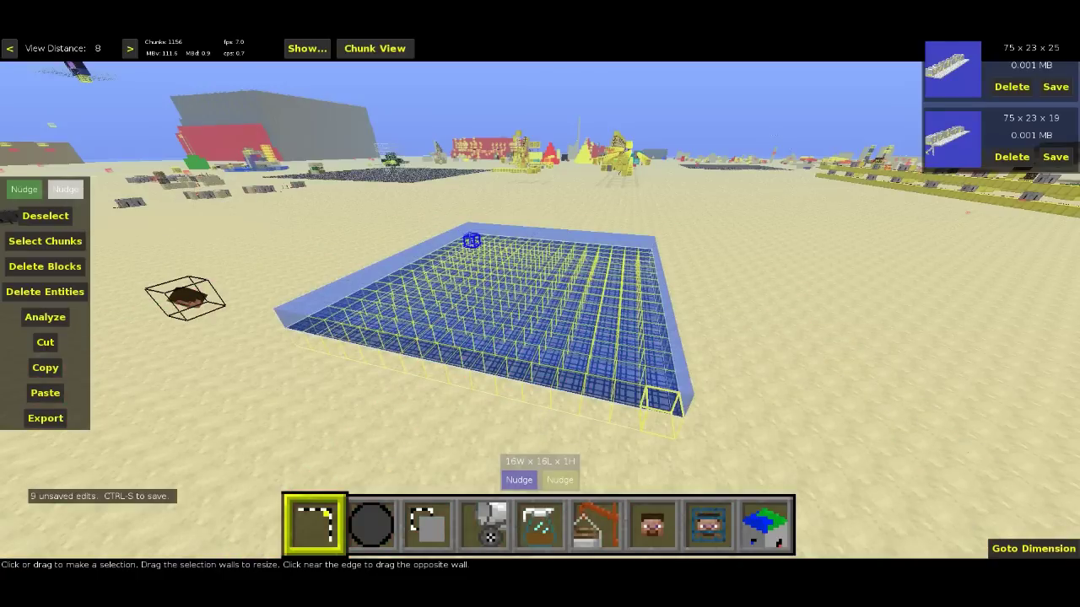
Step: Choose the Change Spawner Properties filter and set Min Spawn Delay 1, Max Spawn Delay 2, Current Spawn Delay 1 and Spawn Count 1
right_click(531, 307)
key(a)
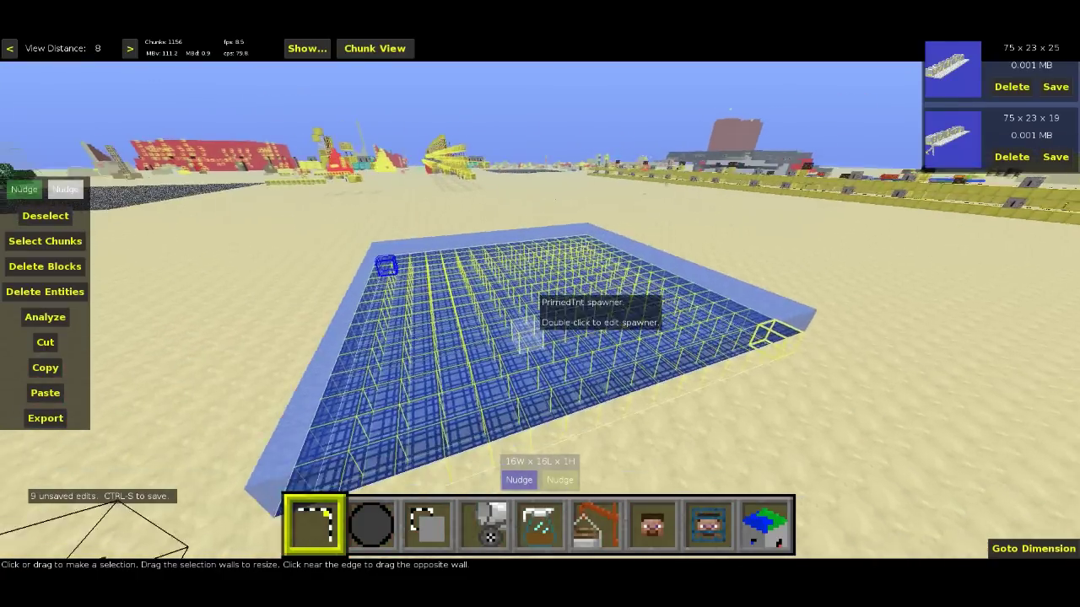
key(shift)
key(space)
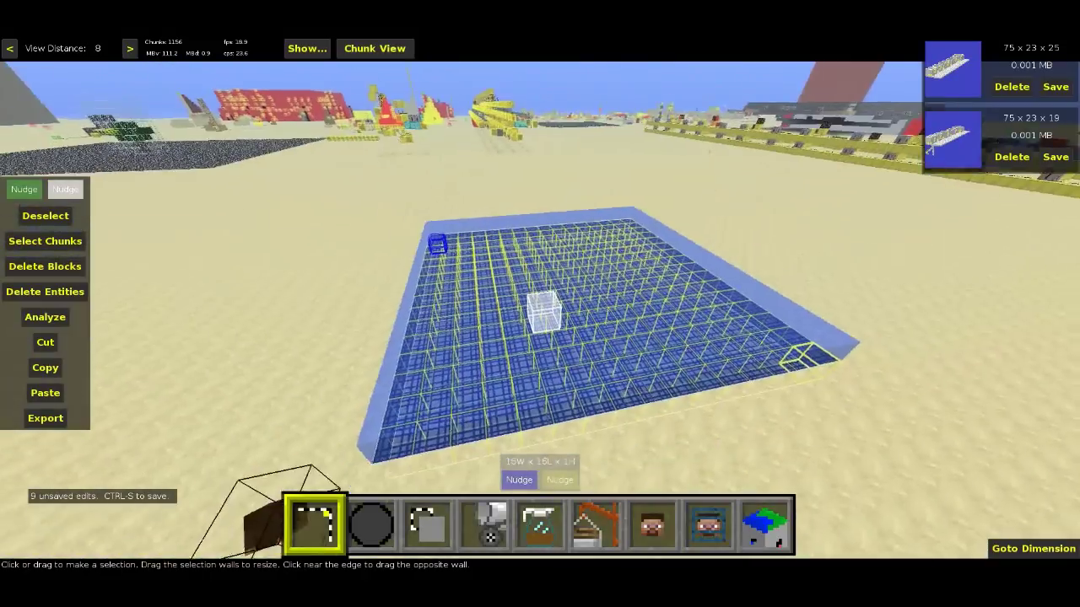
click(539, 524)
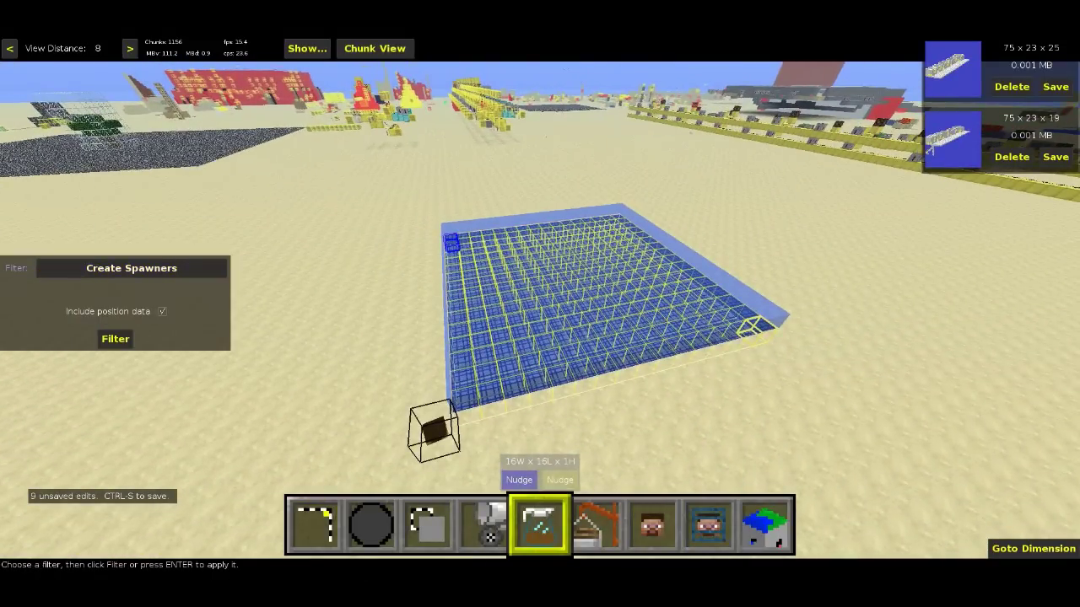
click(131, 268)
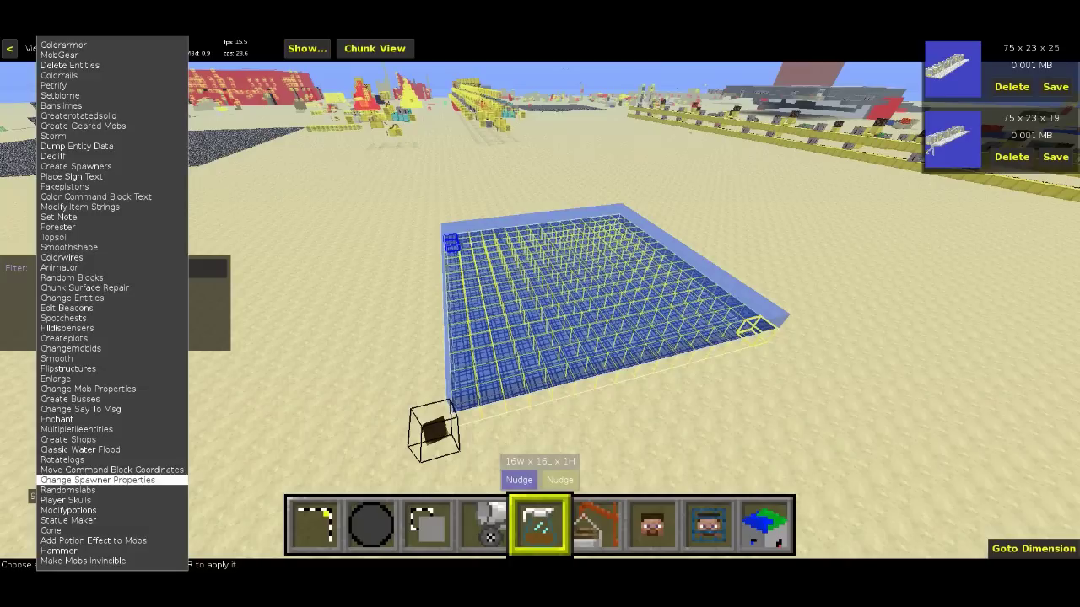
click(97, 480)
click(148, 241)
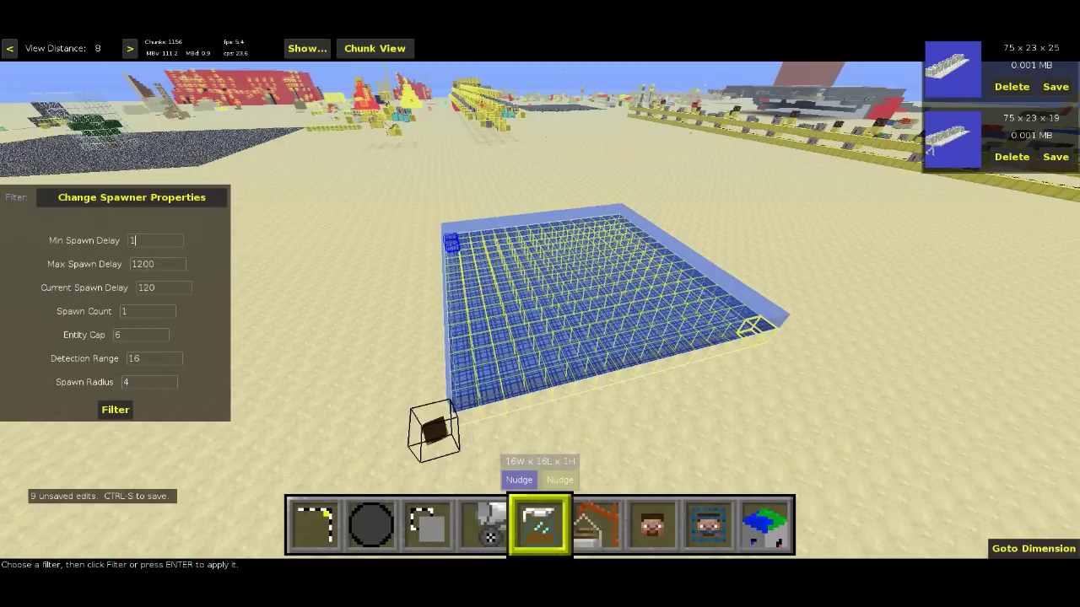
click(162, 264)
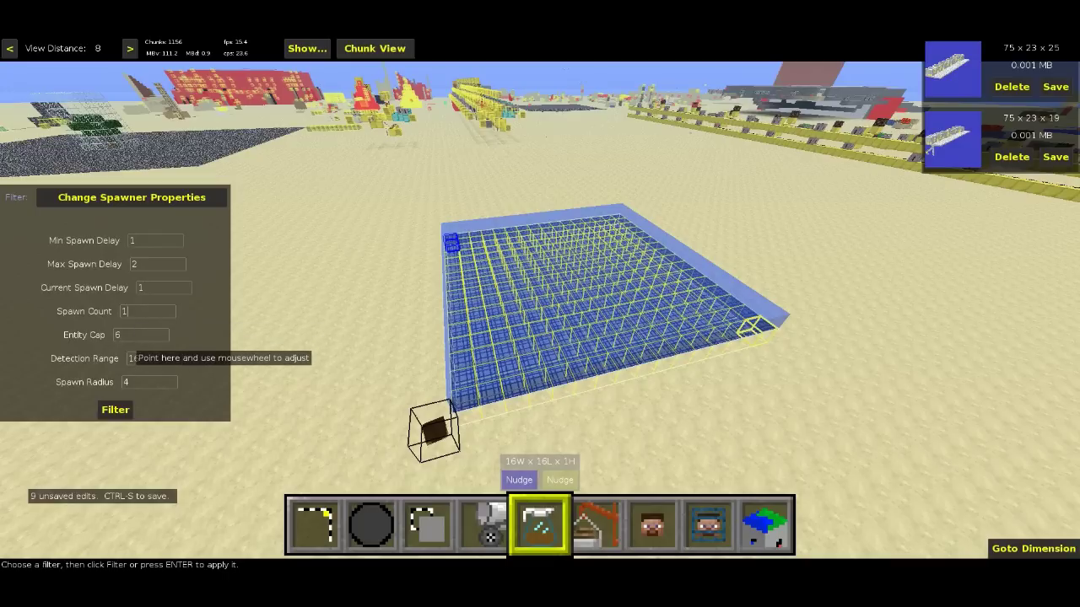
Step: Set Detection Range and Spawn Radius to 1, apply the filter to the spawners, and save the world
click(123, 335)
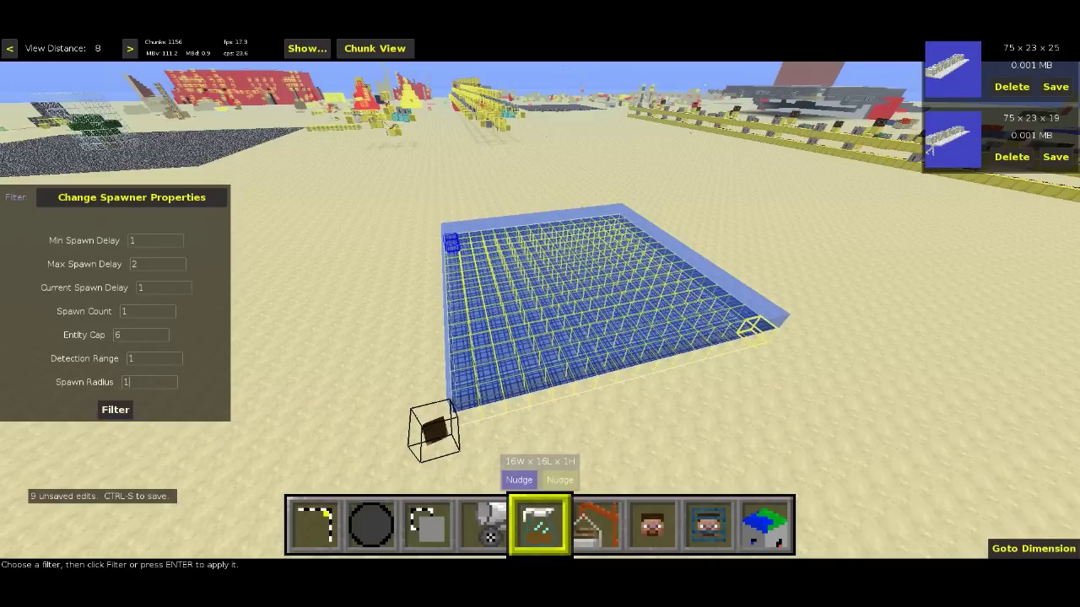
click(115, 409)
key(ctrl+s)
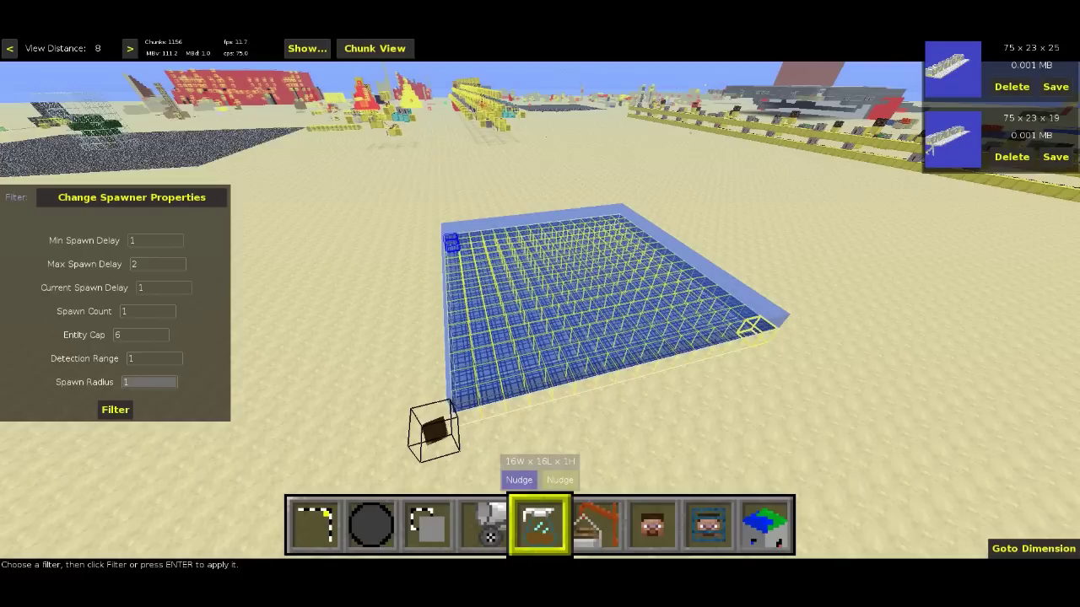
Step: Examine the water-covered spawner field from several sides and distances
key(d)
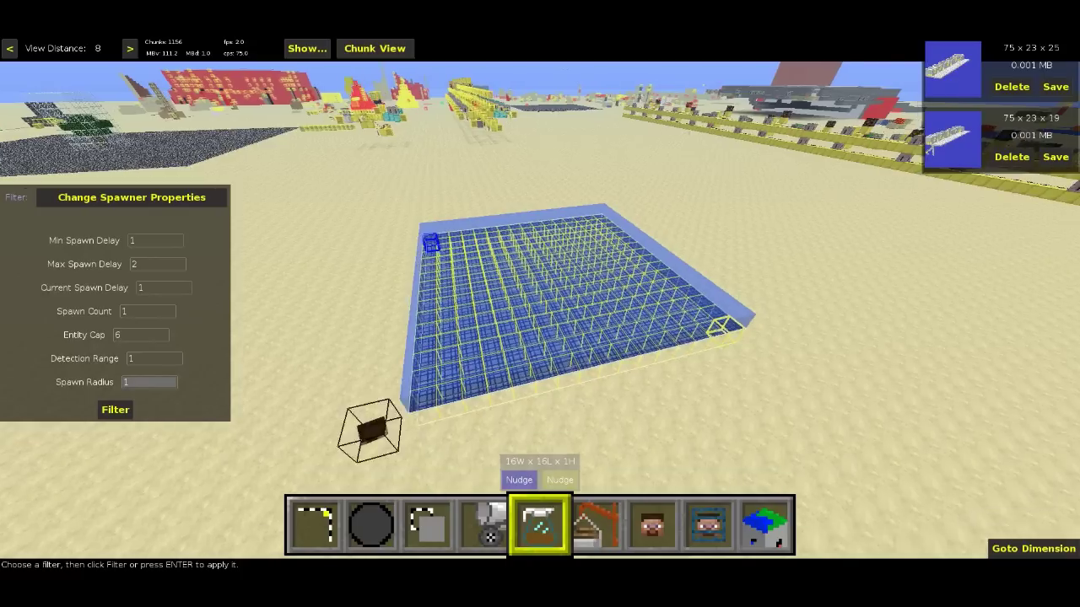
key(s)
key(w)
key(a)
key(d)
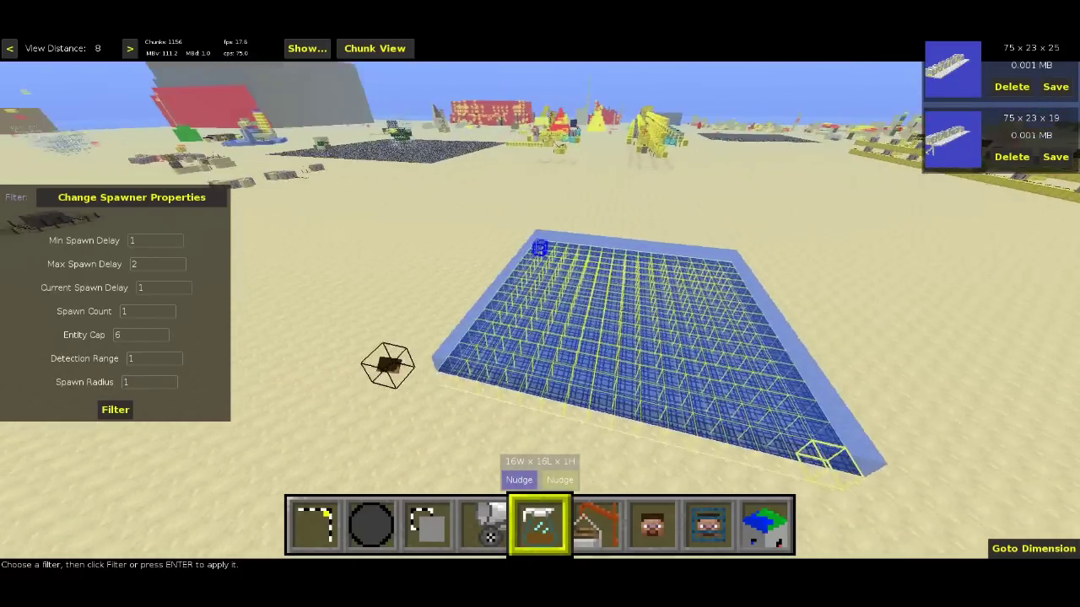
key(w)
key(a)
key(s)
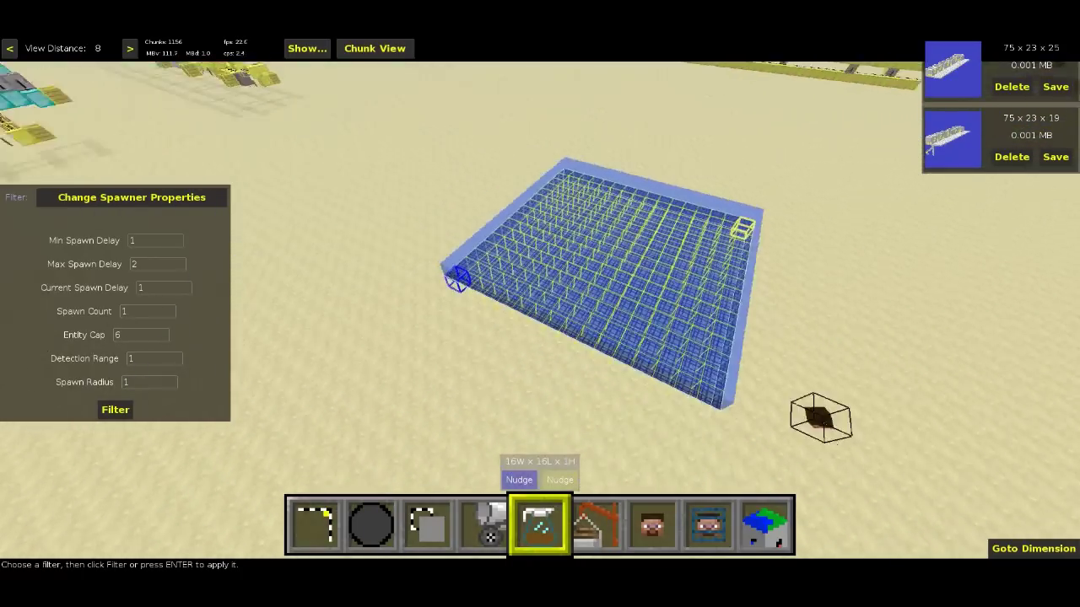
key(d)
key(w)
key(d)
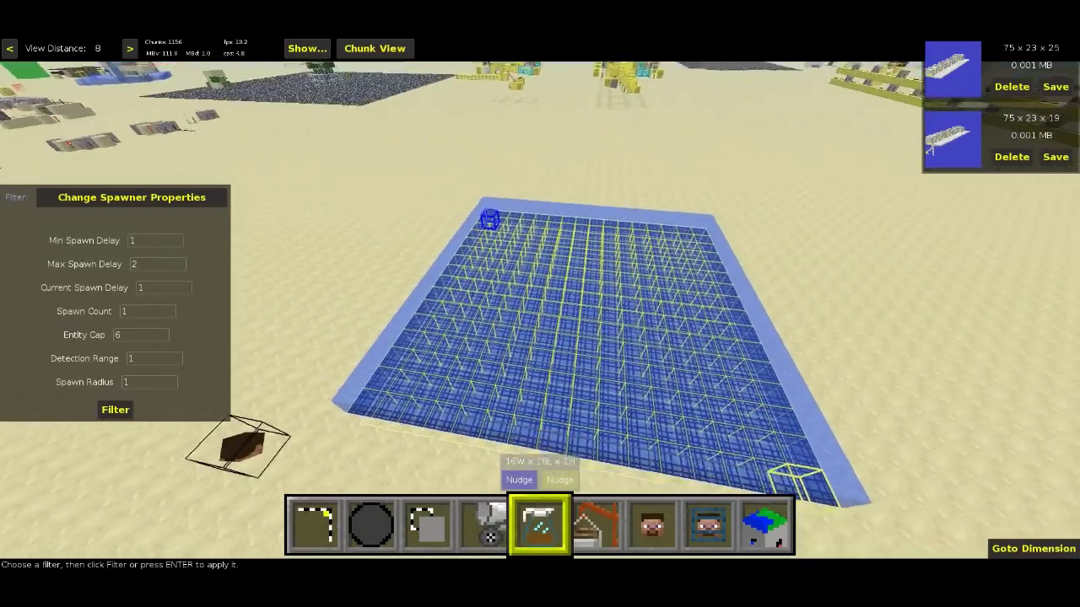
key(w)
key(s)
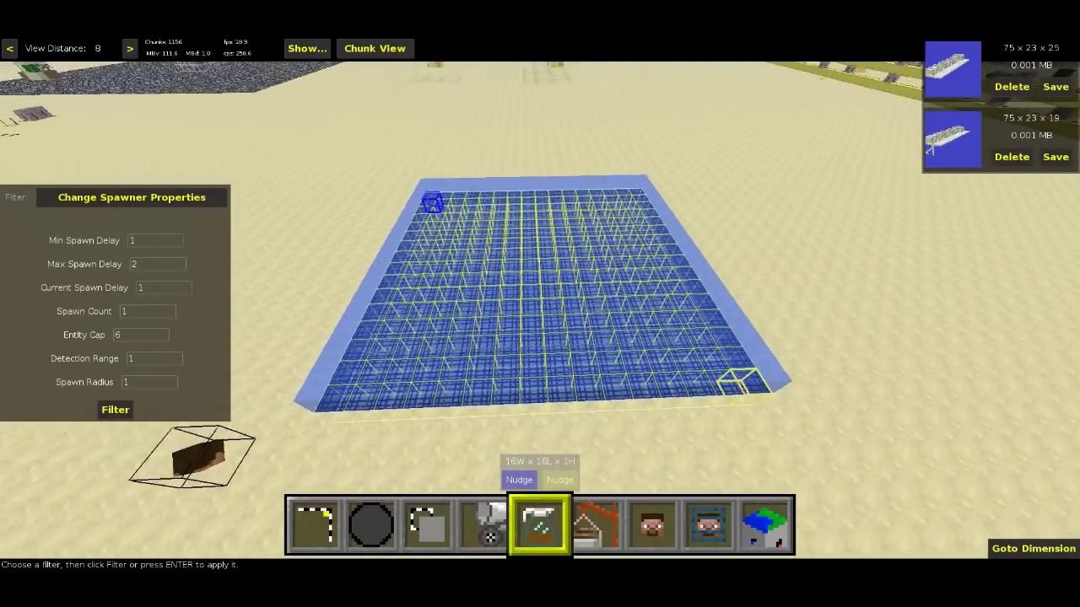
key(a)
key(j)
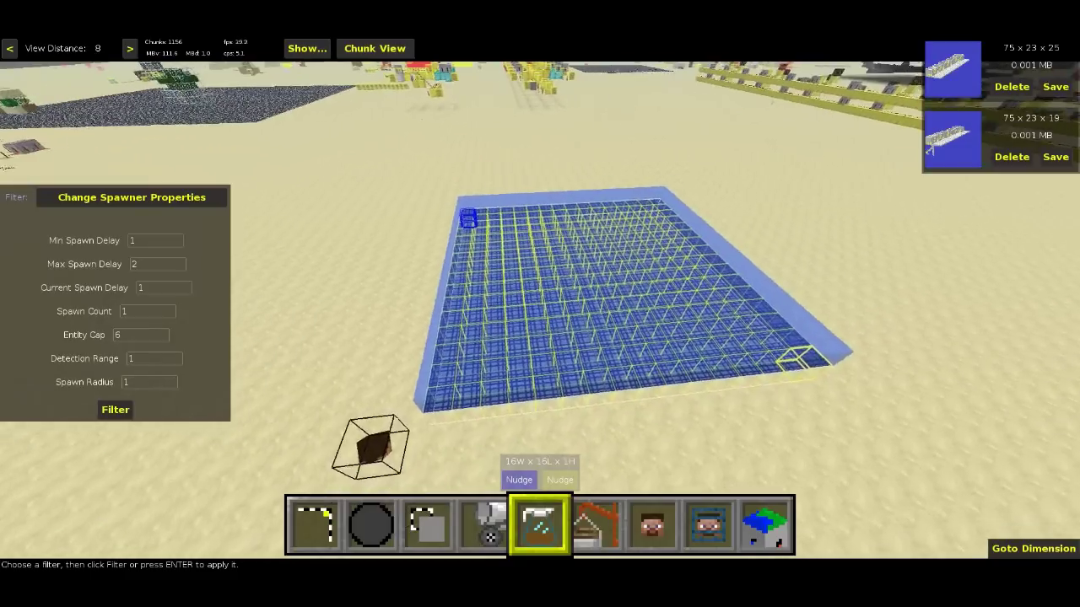
key(j)
key(d)
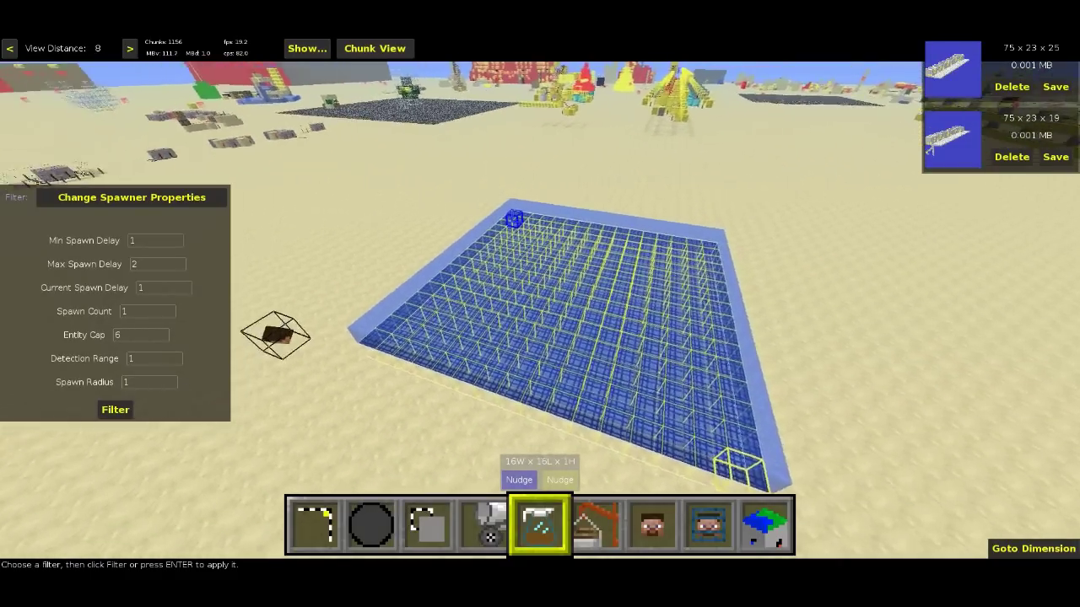